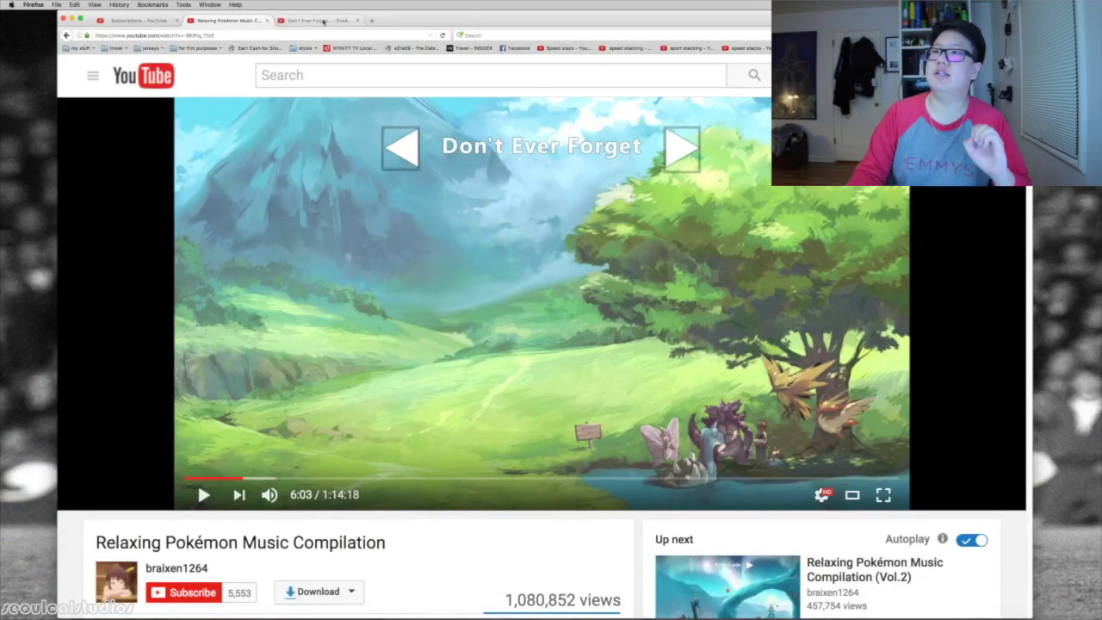
- Load YouTube 'sport stacking' results in a new tab, then switch to the desktop space via Mission Control
{"action": "left_click", "coordinate": [293, 21]}
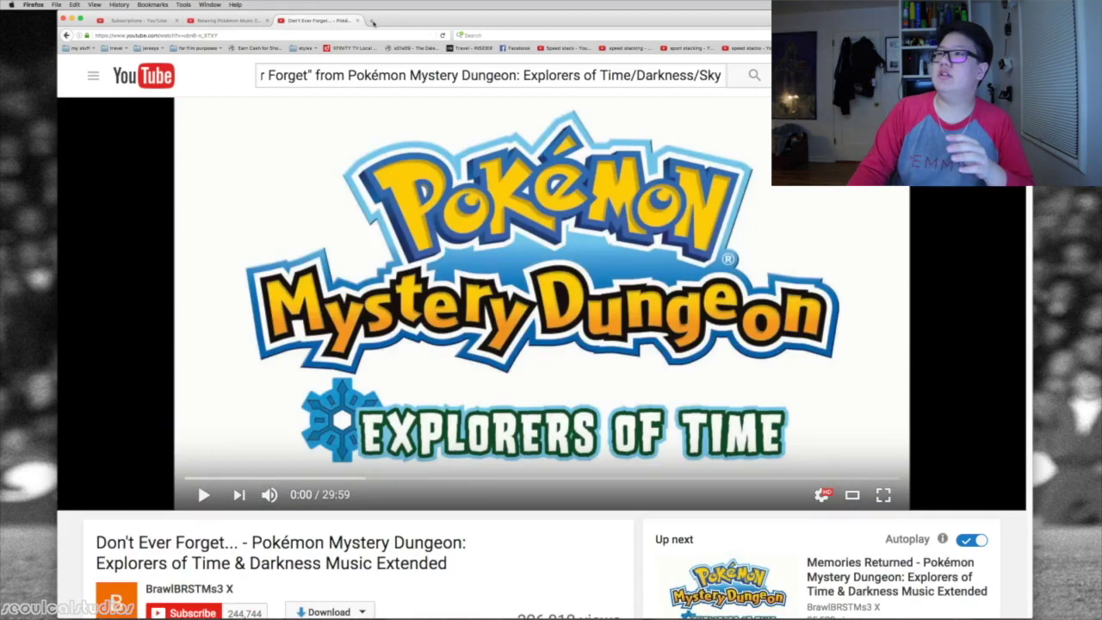
{"action": "left_click", "coordinate": [372, 21]}
{"action": "left_click", "coordinate": [737, 50]}
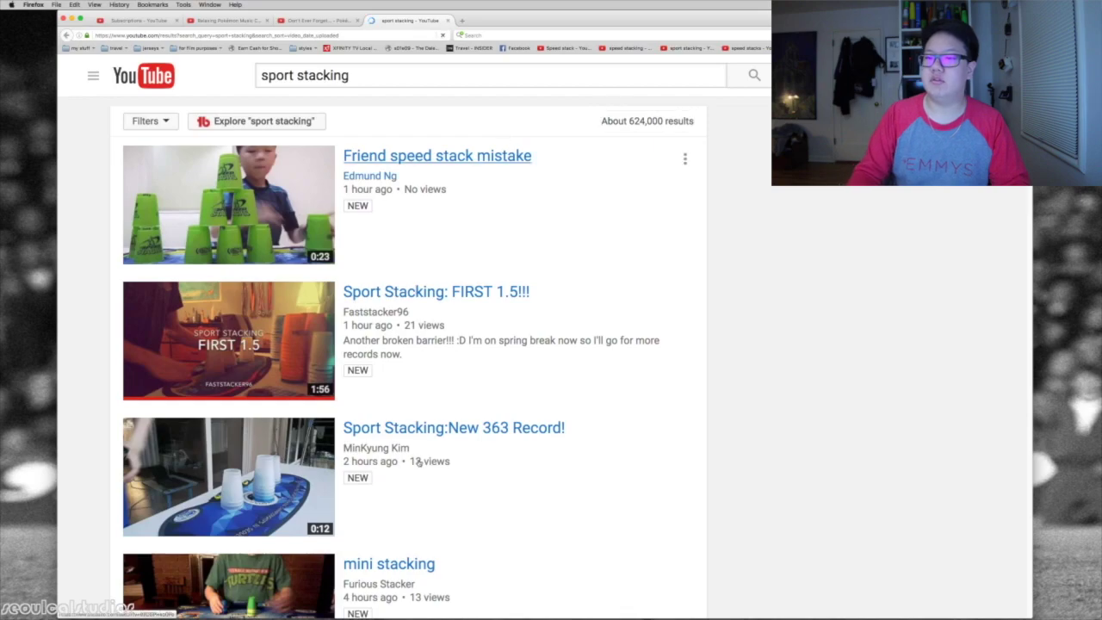
{"action": "scroll", "coordinate": [419, 456], "scroll_direction": "down", "scroll_amount": 5}
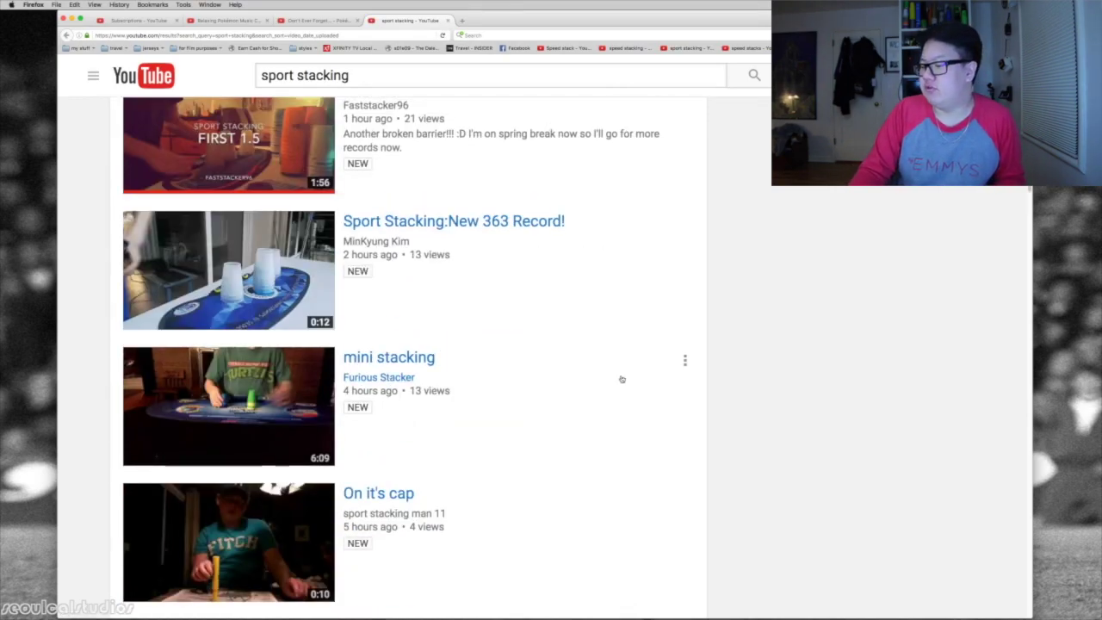
{"action": "key", "text": "ctrl+Up"}
- Tidy the stacking-videos Finder window into a neat grid with Clean Up
{"action": "left_click", "coordinate": [593, 54]}
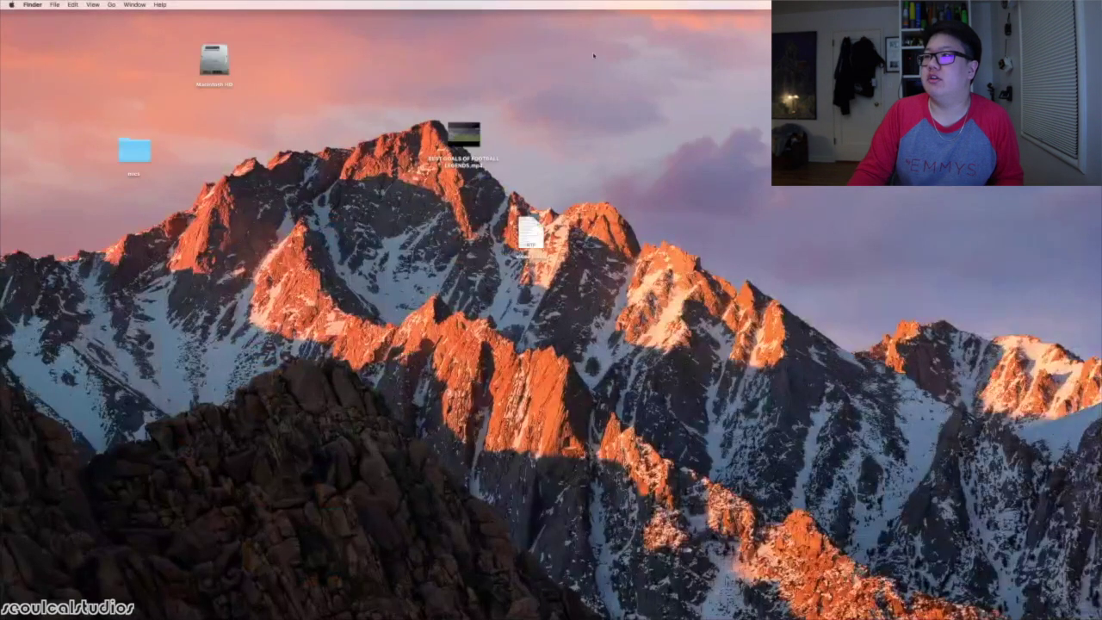
{"action": "key", "text": "ctrl+Up"}
{"action": "left_click", "coordinate": [546, 32]}
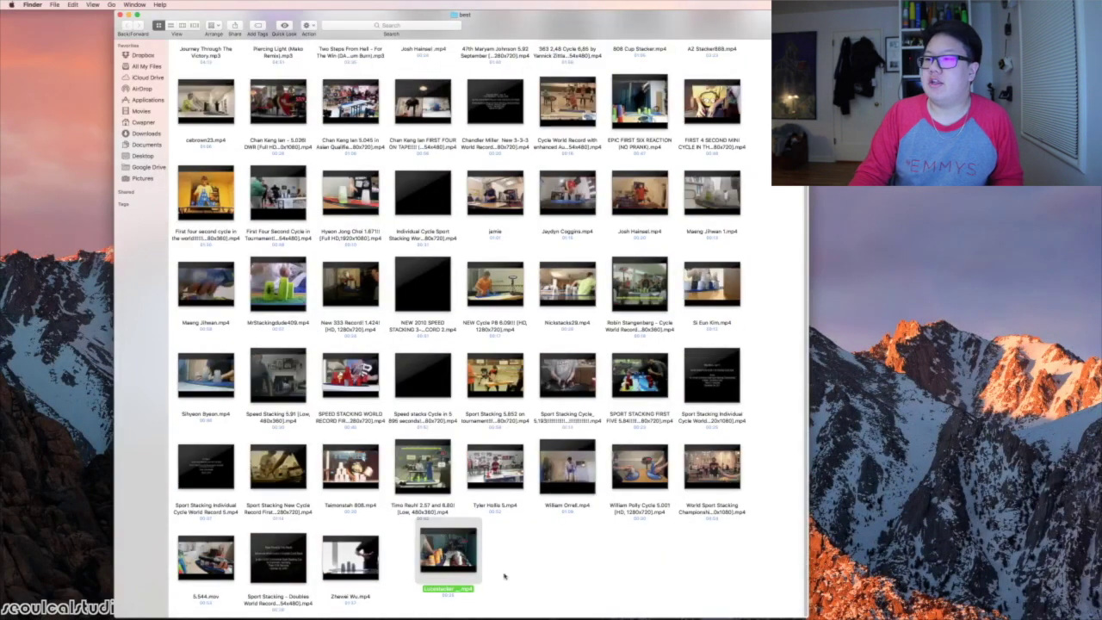
{"action": "left_click", "coordinate": [583, 562]}
{"action": "right_click", "coordinate": [583, 562]}
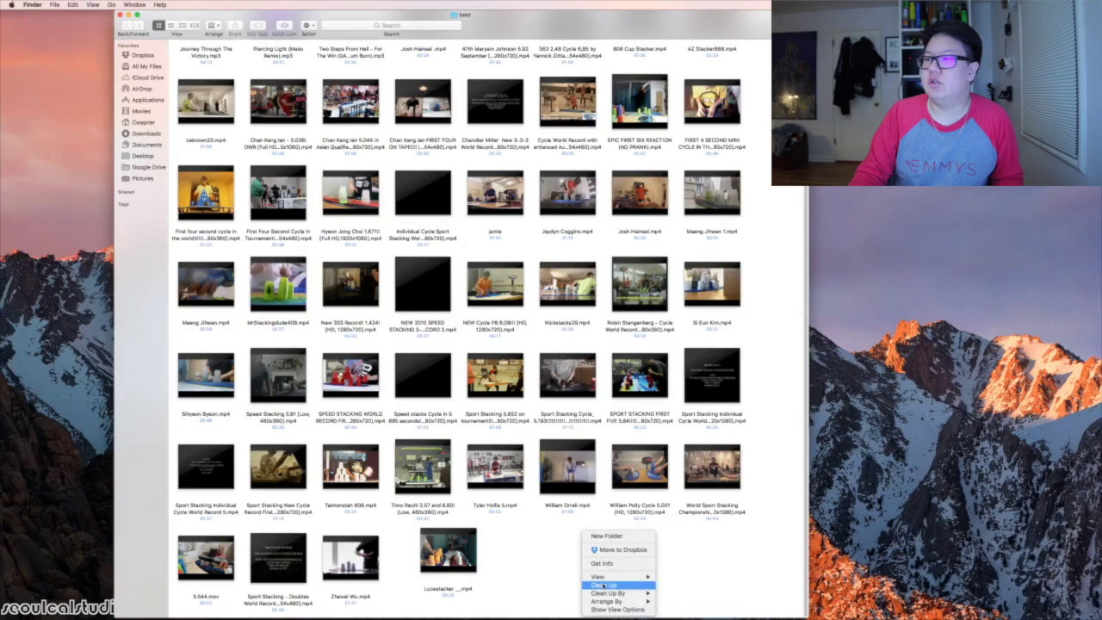
{"action": "left_click", "coordinate": [603, 585]}
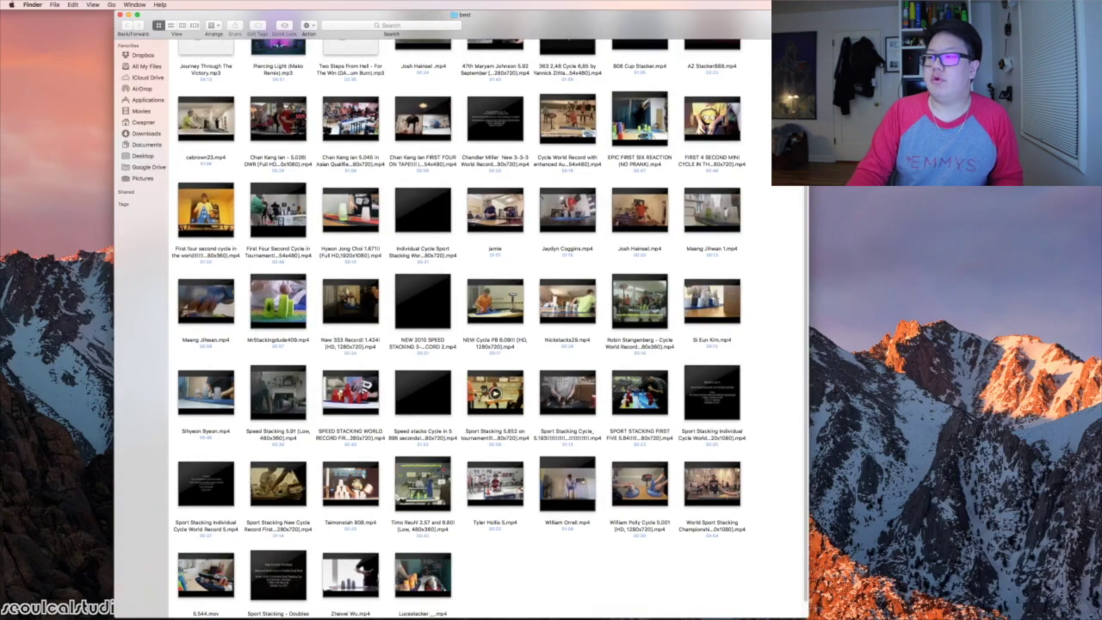
{"action": "scroll", "coordinate": [452, 383], "scroll_direction": "down", "scroll_amount": 2}
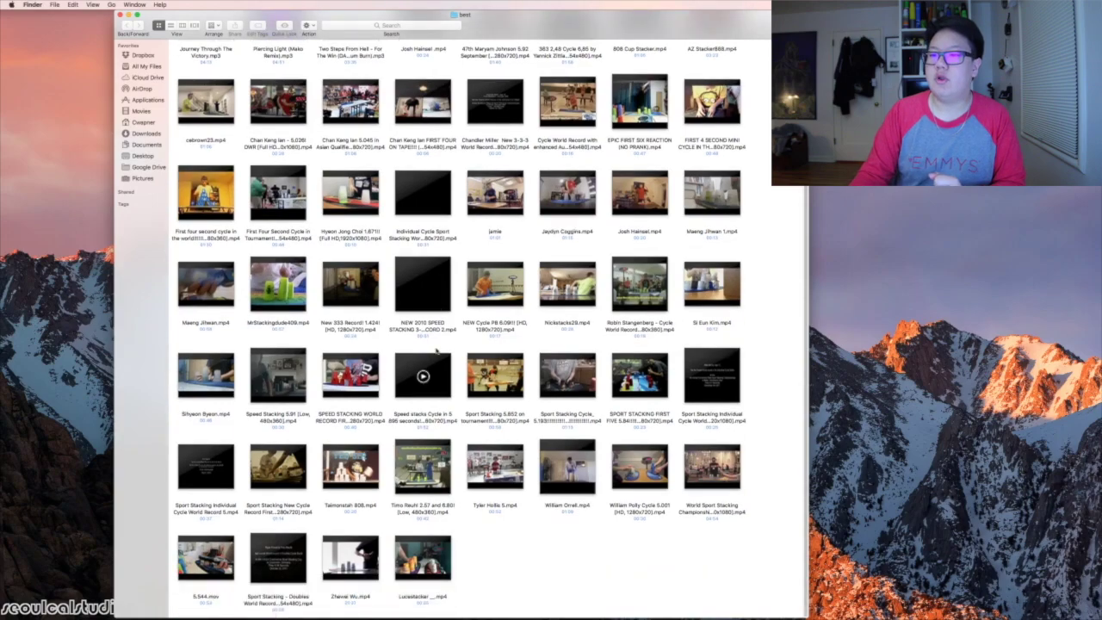
- On the plain desktop, select the video and text file icons and move them left beside the folder
{"action": "key", "text": "ctrl+Up"}
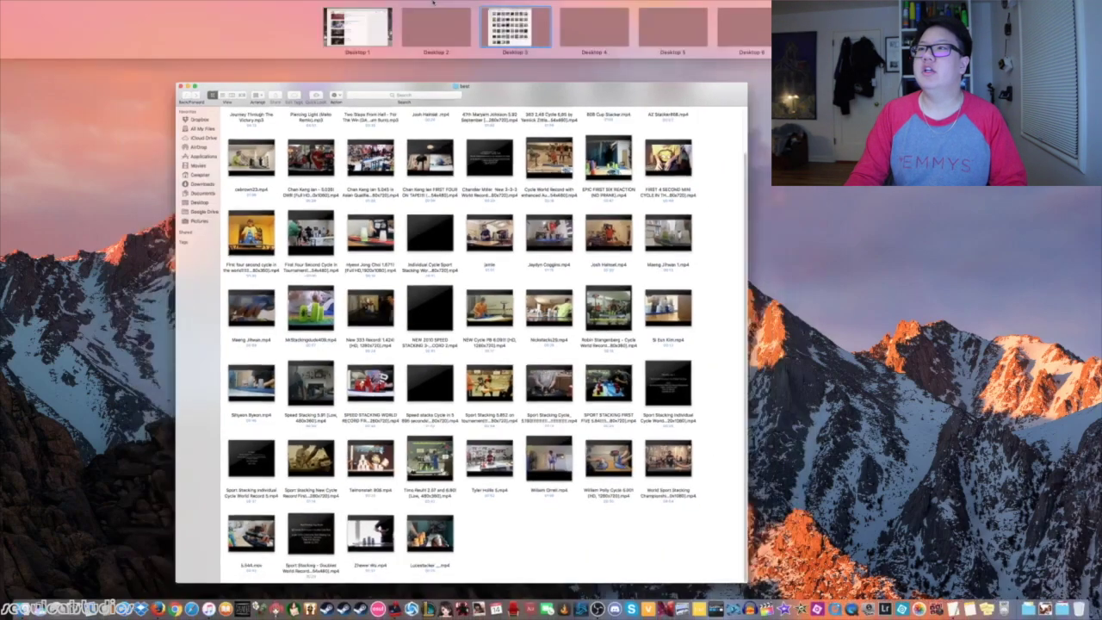
{"action": "left_click", "coordinate": [438, 27]}
{"action": "left_click_drag", "start_coordinate": [429, 88], "coordinate": [608, 315]}
{"action": "left_click_drag", "start_coordinate": [463, 133], "coordinate": [100, 91]}
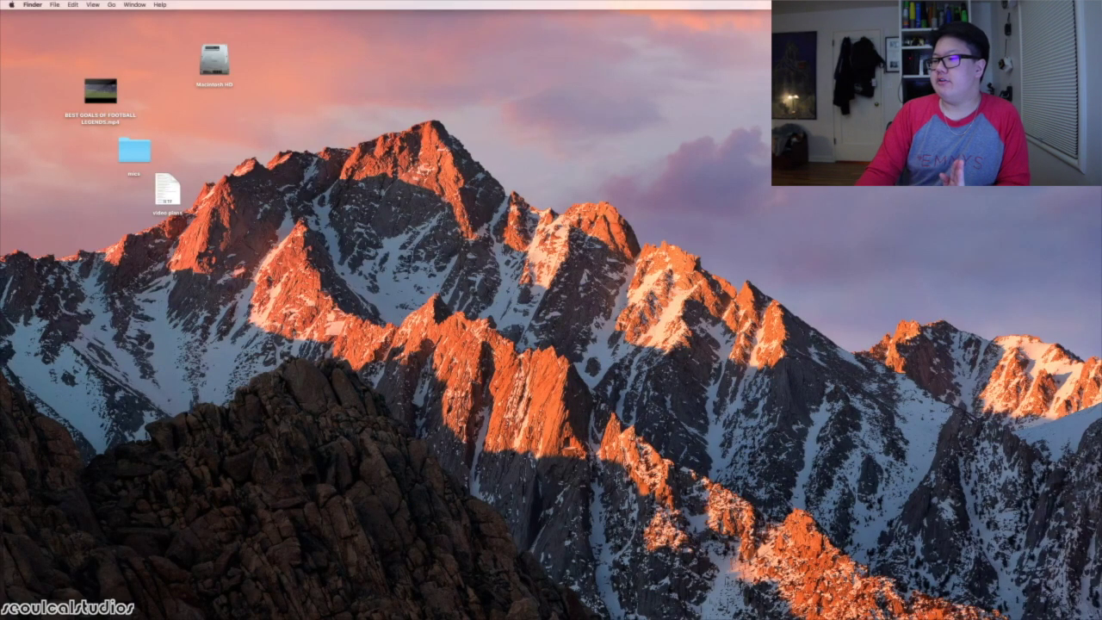
- Launch Final Cut Pro from the Dock, opening an empty Untitled Project
{"action": "mouse_move", "coordinate": [679, 613]}
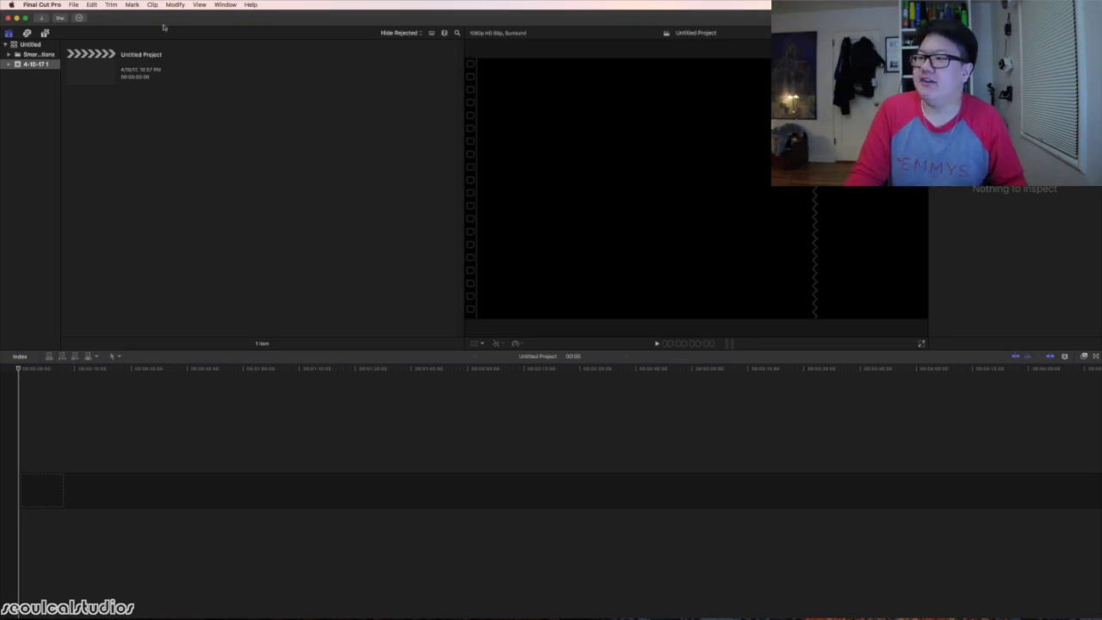
- Check the 5.544 clip's transcoding progress in Background Tasks, then close that window
{"action": "key", "text": "ctrl+Up"}
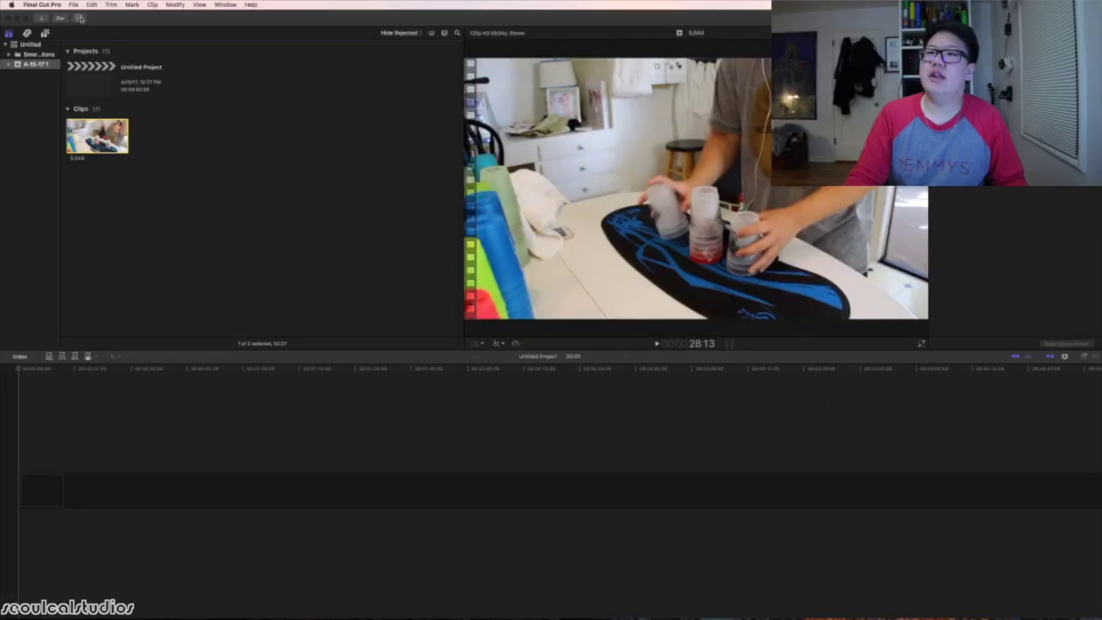
{"action": "left_click", "coordinate": [79, 17]}
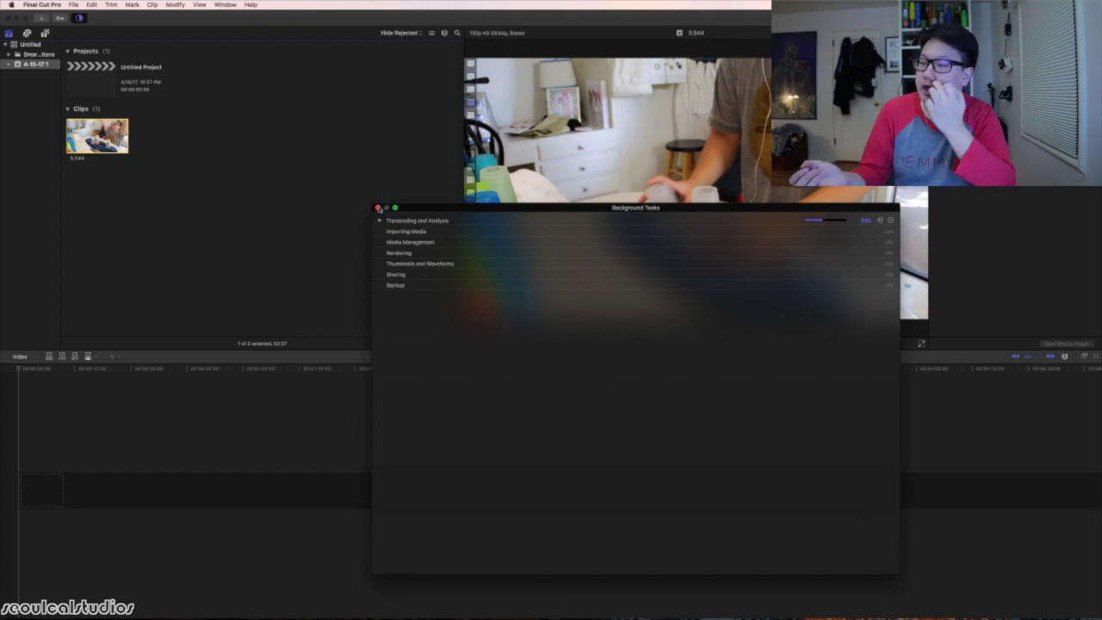
{"action": "left_click", "coordinate": [378, 208]}
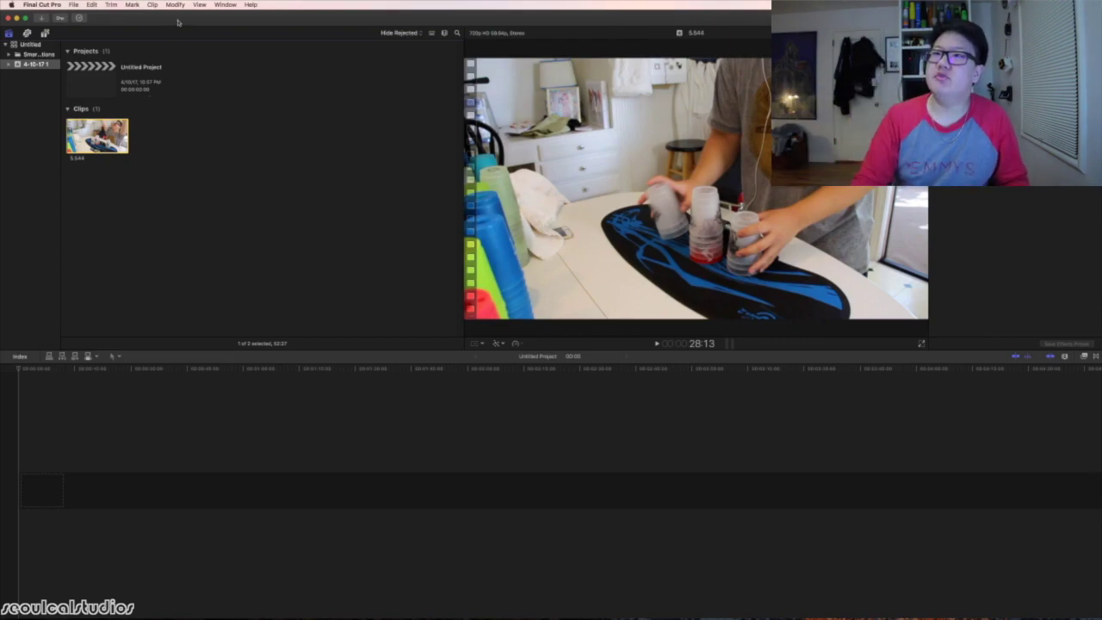
- Drag Intro for Cameron and two SeoulCalStudios intro videos from the mics folder into Final Cut Pro
{"action": "key", "text": "ctrl+Up"}
{"action": "key", "text": "ctrl+Left"}
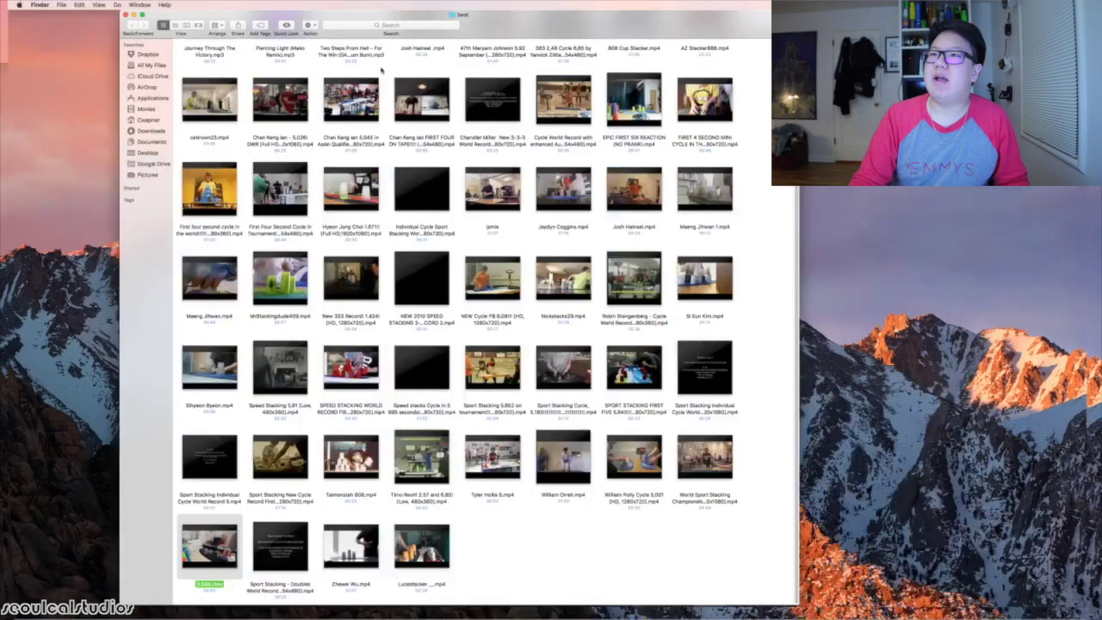
{"action": "left_click", "coordinate": [121, 16]}
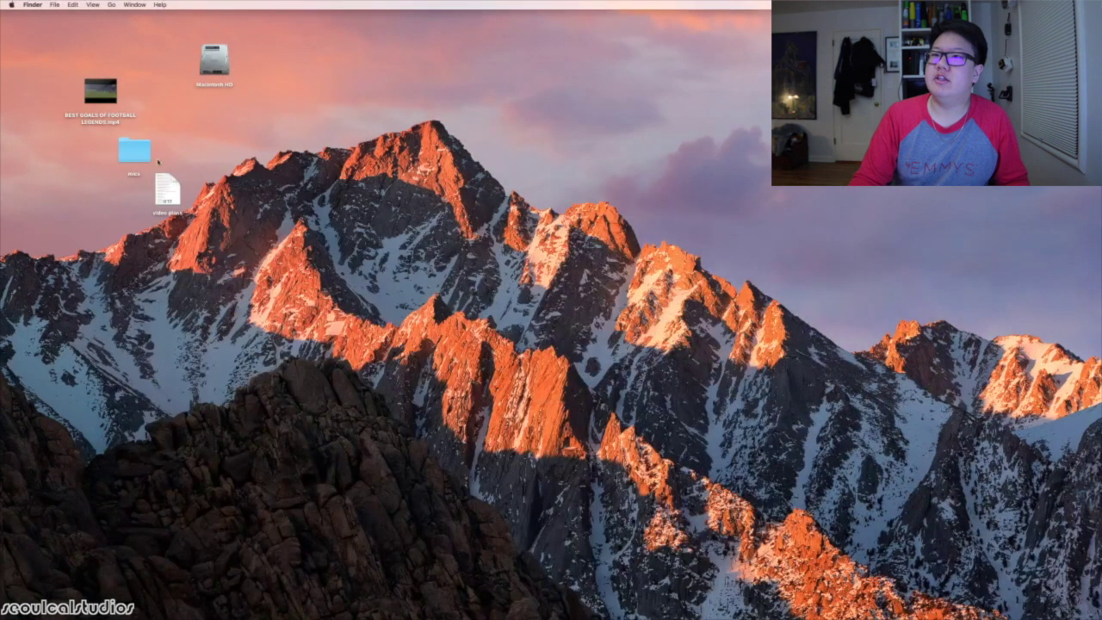
{"action": "double_click", "coordinate": [125, 153]}
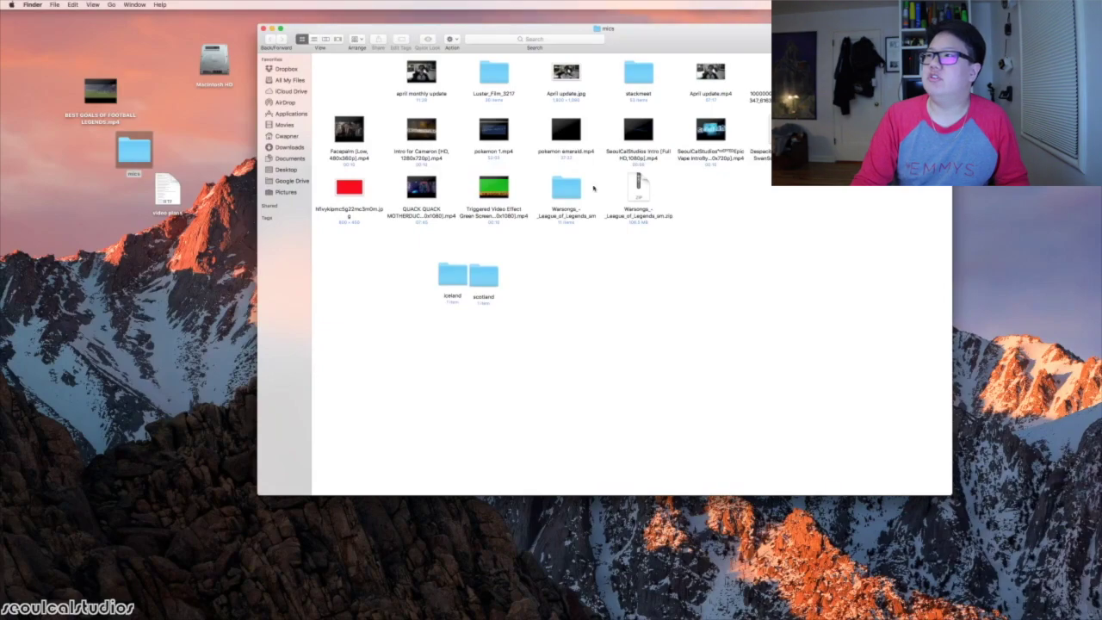
{"action": "left_click", "coordinate": [423, 143]}
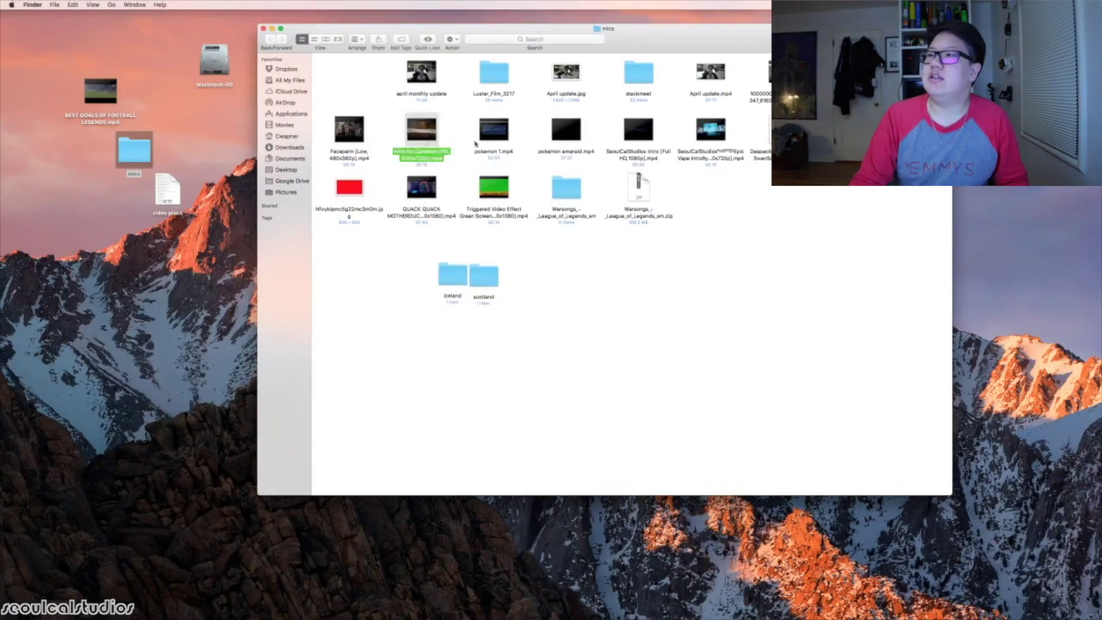
{"action": "left_click", "coordinate": [710, 129], "text": "super"}
{"action": "left_click", "coordinate": [638, 129], "text": "super"}
{"action": "left_click_drag", "start_coordinate": [638, 130], "coordinate": [338, 153]}
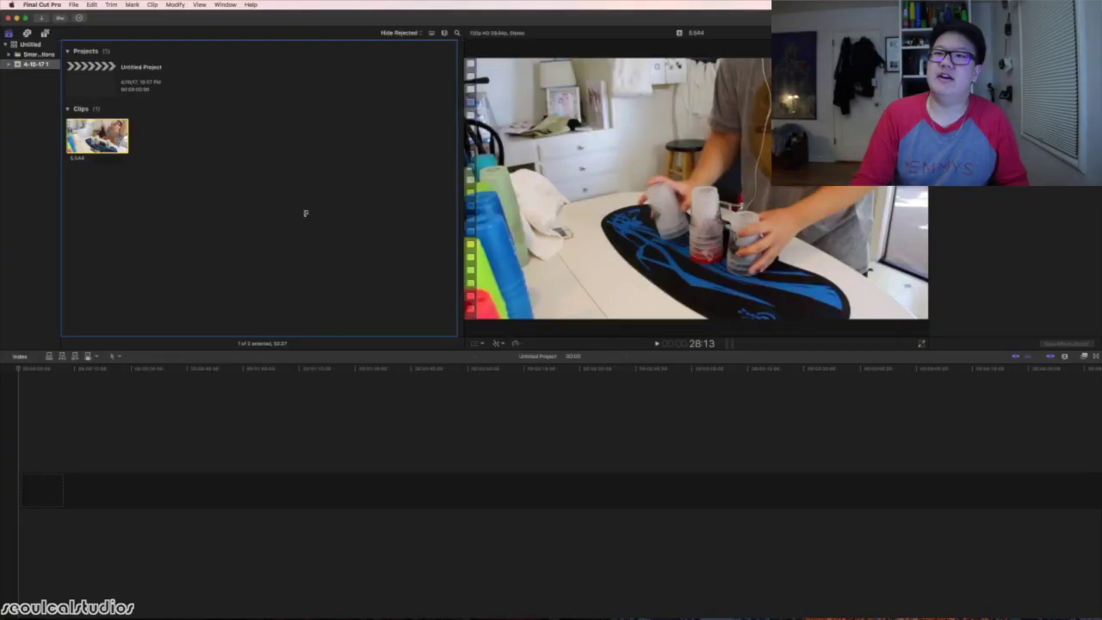
{"action": "left_click_drag", "start_coordinate": [305, 213], "coordinate": [289, 220]}
- Make timeline clips as tall as possible and place the blue 3D logo intro at the timeline's start
{"action": "left_click", "coordinate": [272, 226]}
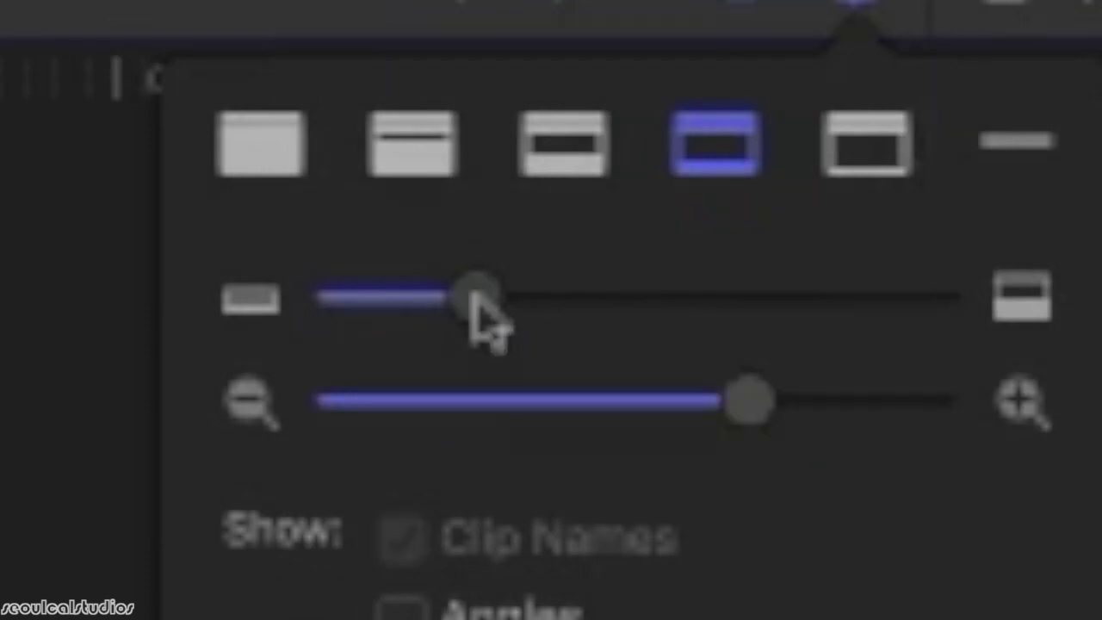
{"action": "left_click_drag", "start_coordinate": [474, 299], "coordinate": [995, 294]}
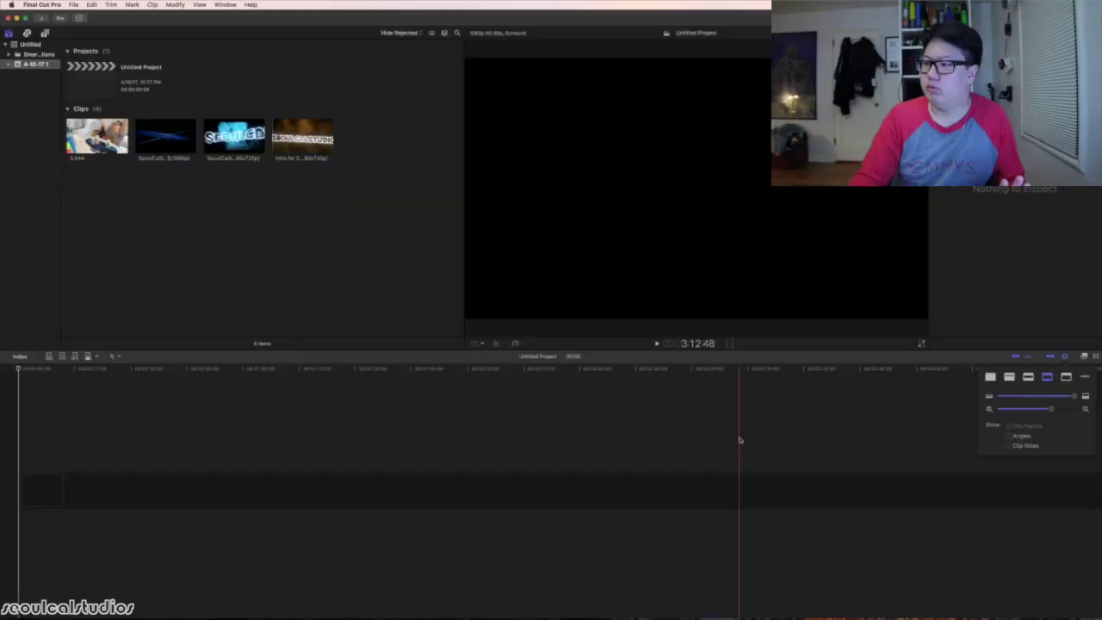
{"action": "left_click", "coordinate": [128, 229]}
{"action": "left_click", "coordinate": [168, 135]}
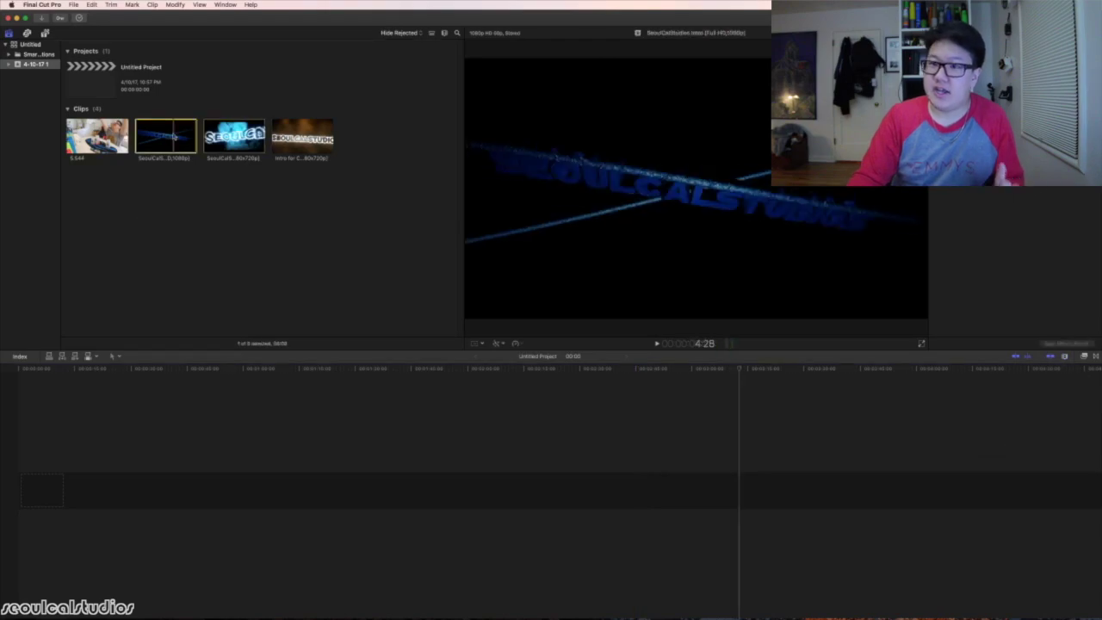
{"action": "left_click_drag", "start_coordinate": [174, 136], "coordinate": [242, 494]}
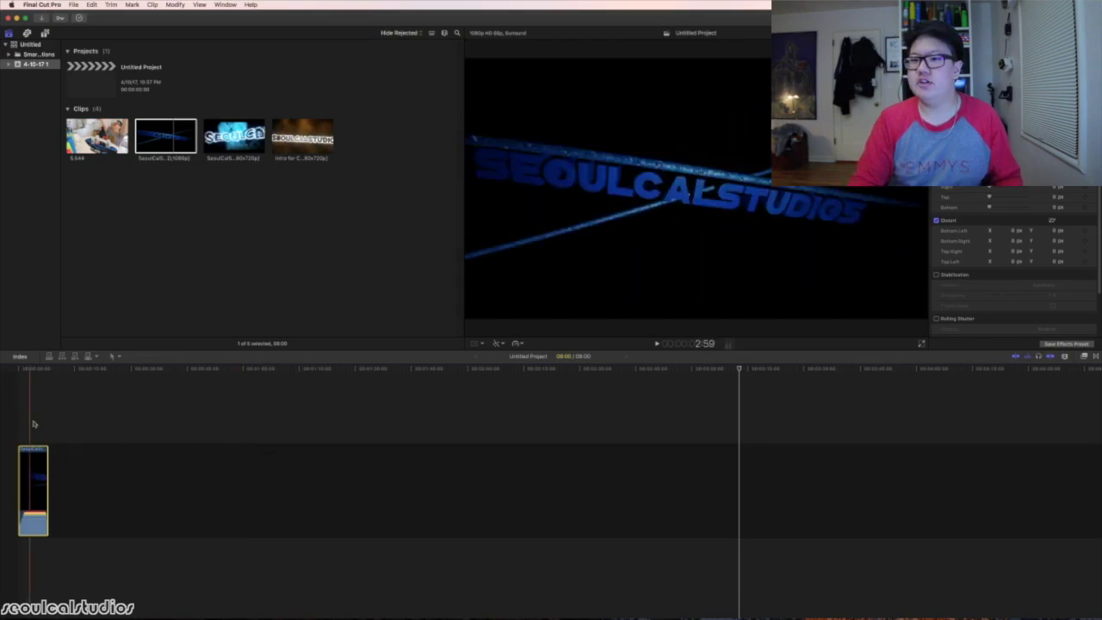
- Zoom the timeline out to show the whole intro clip and lower its volume to -9.0 dB
{"action": "left_click", "coordinate": [1062, 356]}
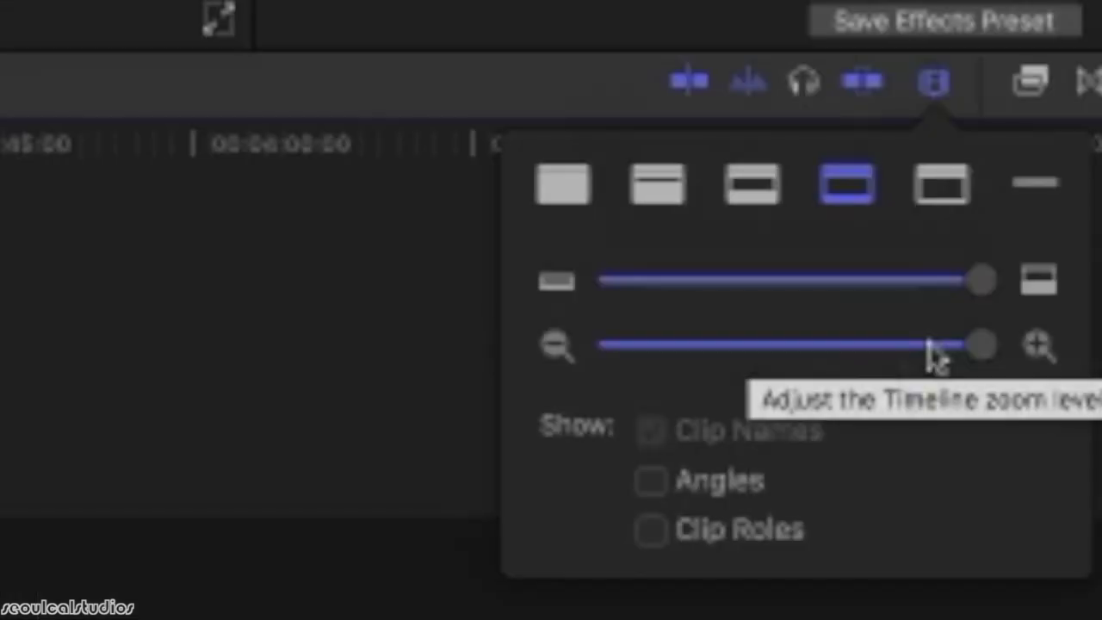
{"action": "left_click_drag", "start_coordinate": [935, 358], "coordinate": [818, 353]}
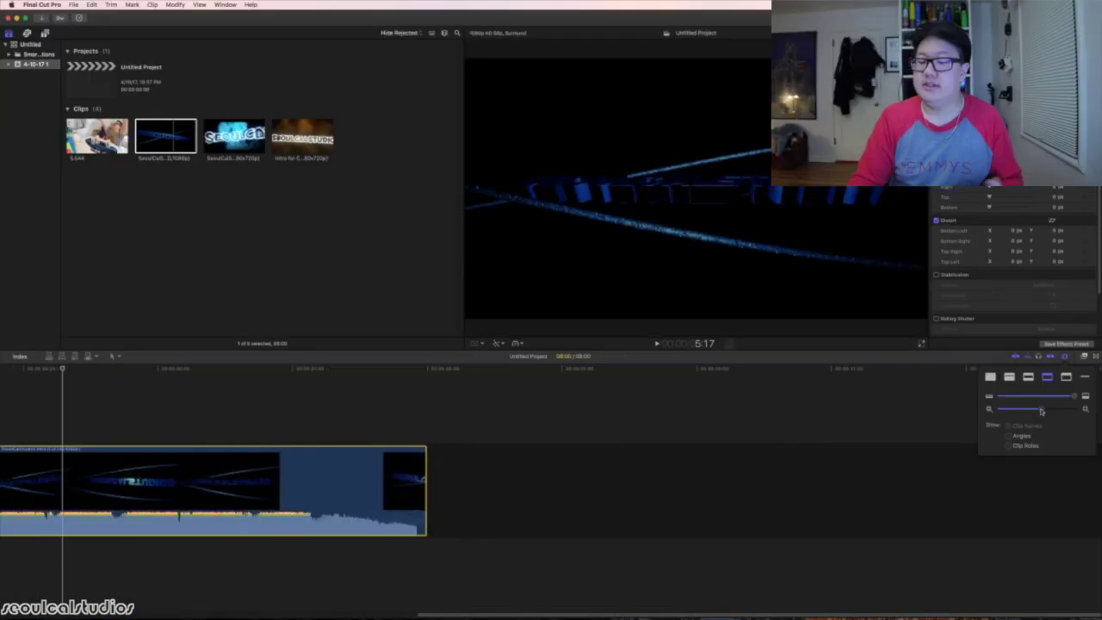
{"action": "left_click_drag", "start_coordinate": [1041, 412], "coordinate": [1091, 414]}
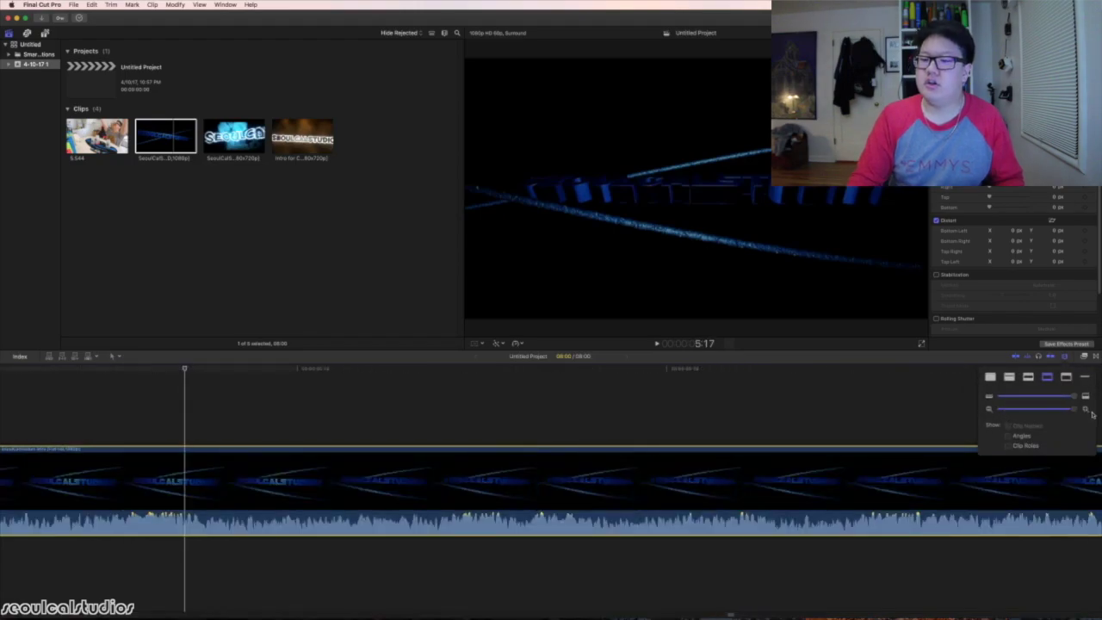
{"action": "left_click_drag", "start_coordinate": [1091, 414], "coordinate": [982, 413]}
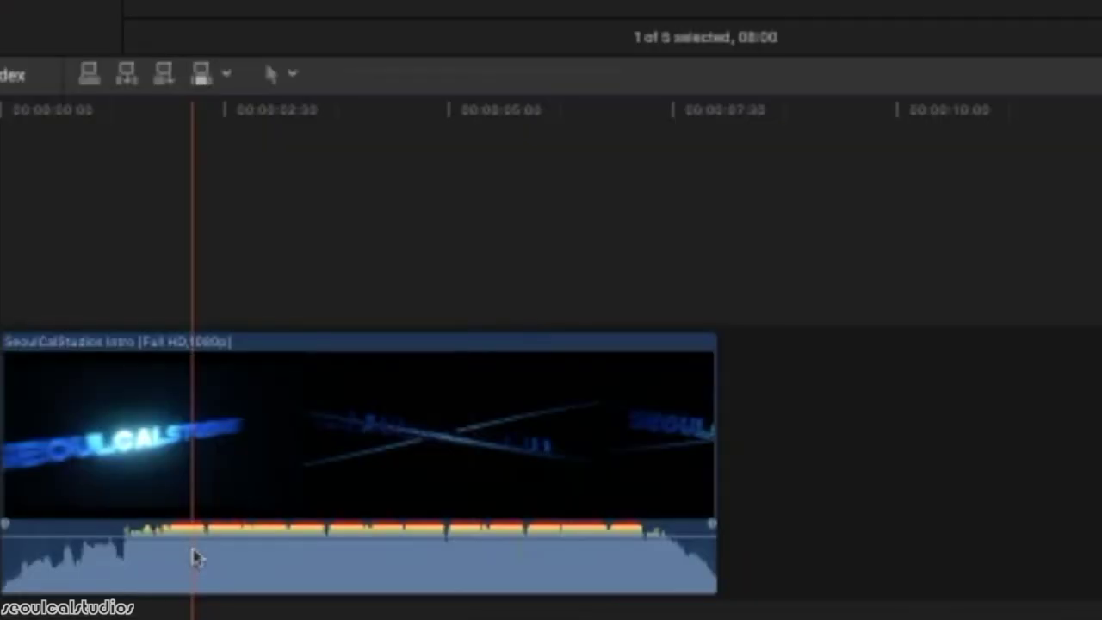
{"action": "left_click_drag", "start_coordinate": [86, 522], "coordinate": [35, 551]}
{"action": "left_click", "coordinate": [30, 495]}
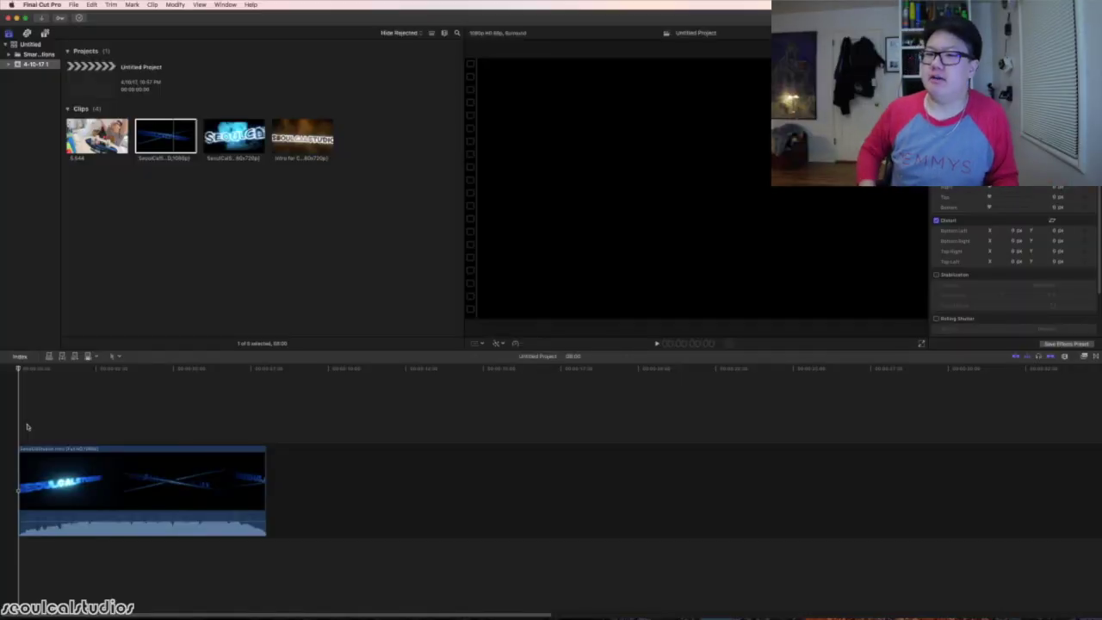
{"action": "key", "text": "space"}
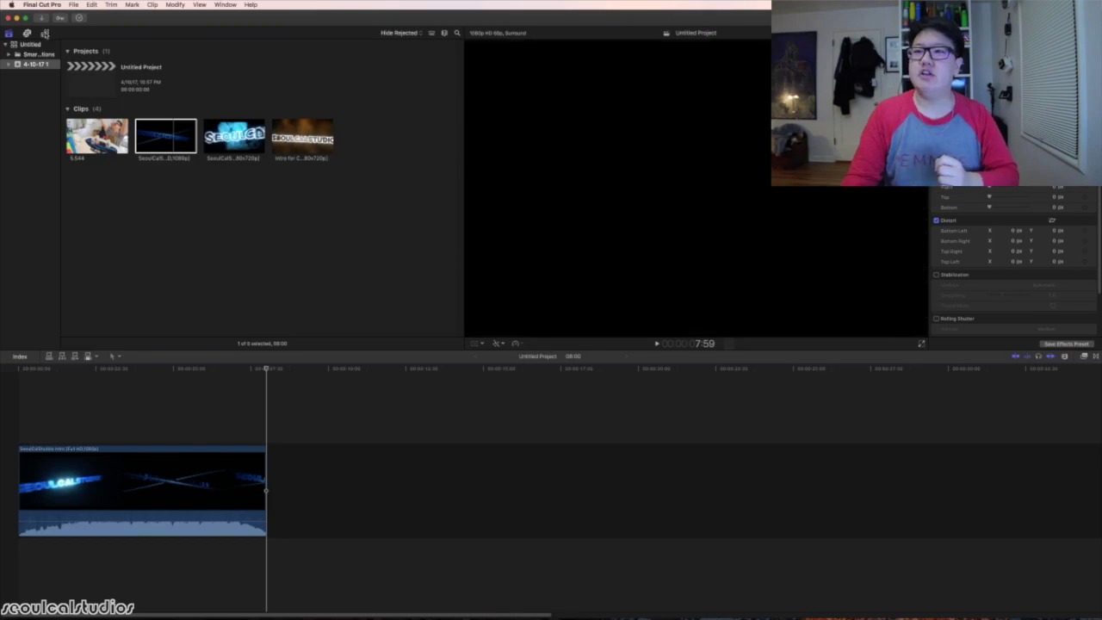
- Place a Basic Title clip right after the intro clip and move the playhead onto it
{"action": "left_click", "coordinate": [44, 32]}
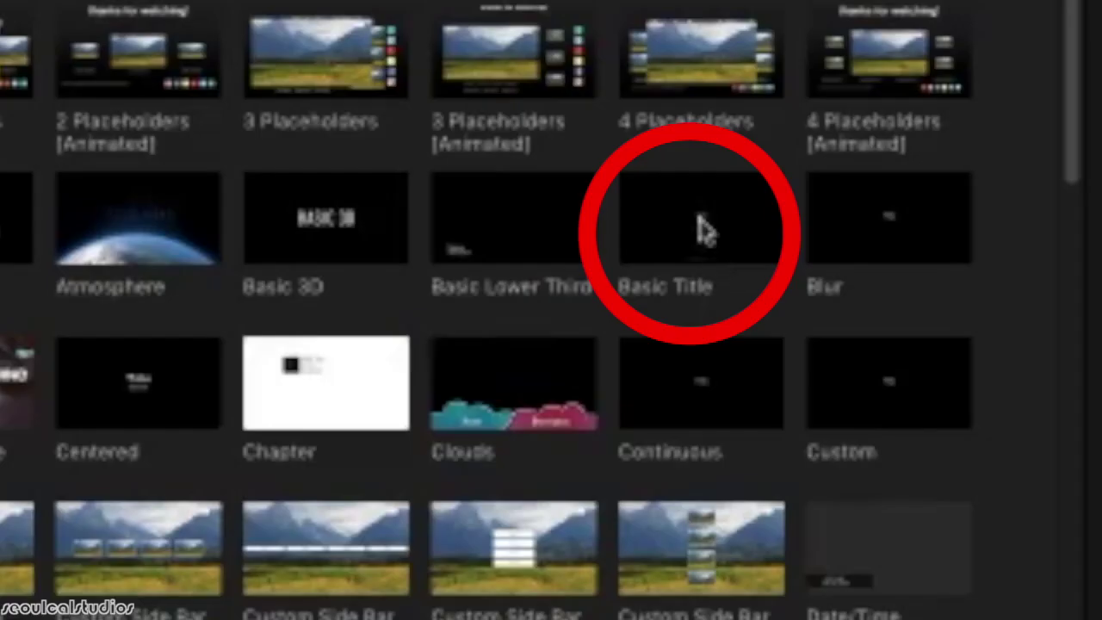
{"action": "left_click", "coordinate": [368, 115]}
{"action": "left_click_drag", "start_coordinate": [702, 217], "coordinate": [369, 480]}
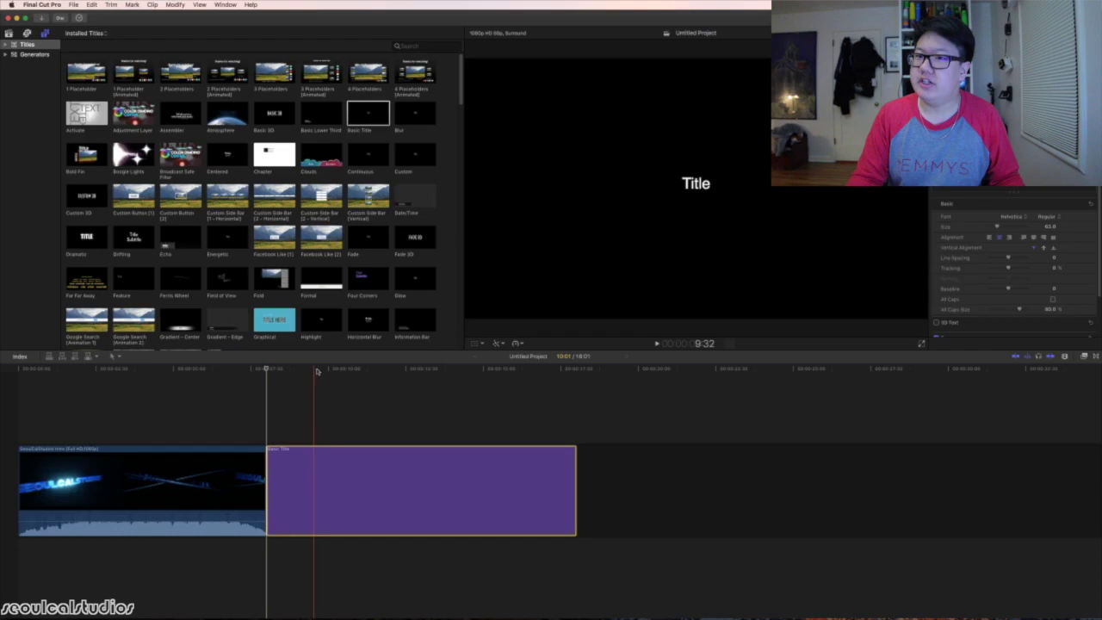
{"action": "left_click", "coordinate": [317, 371]}
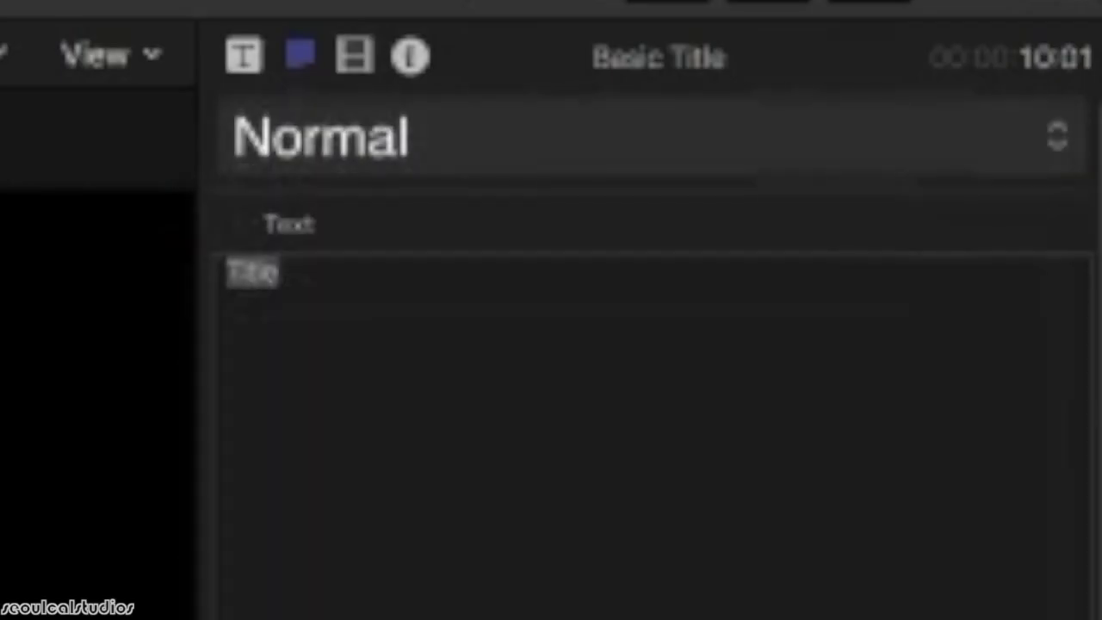
- Look through the saved text styles without applying one, then set the title font to Nueva Std
{"action": "left_click", "coordinate": [482, 142]}
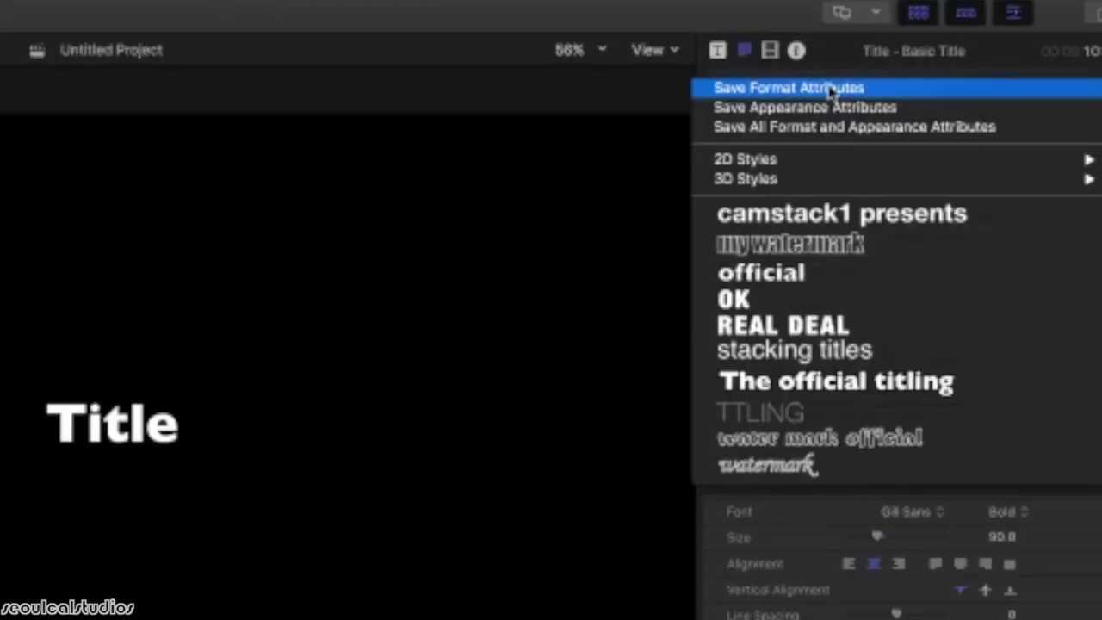
{"action": "key", "text": "Escape"}
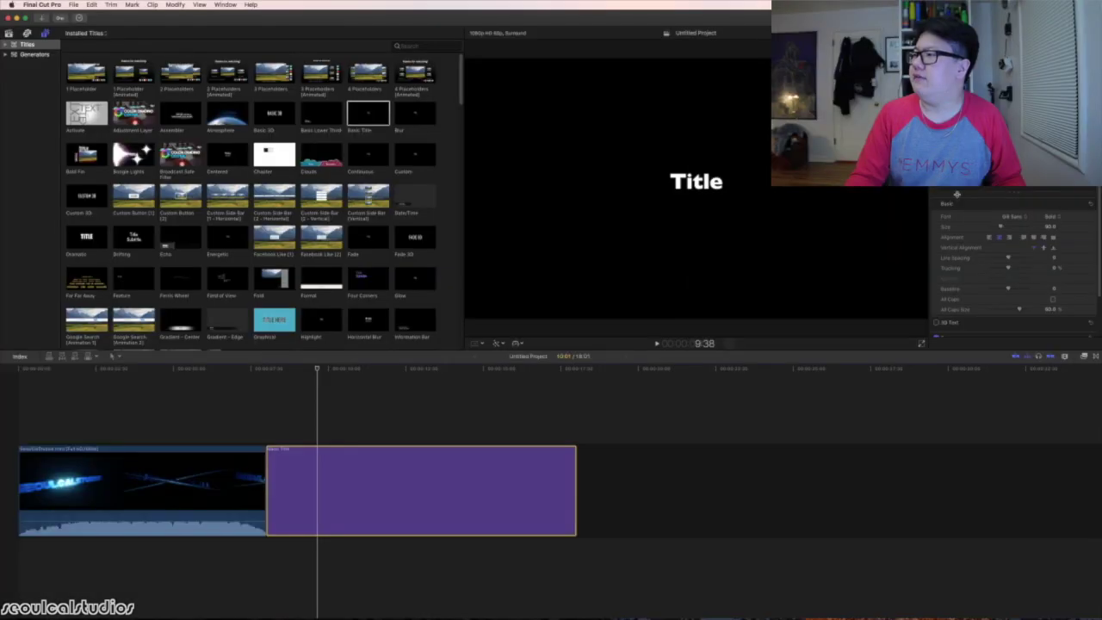
{"action": "left_click", "coordinate": [1024, 221]}
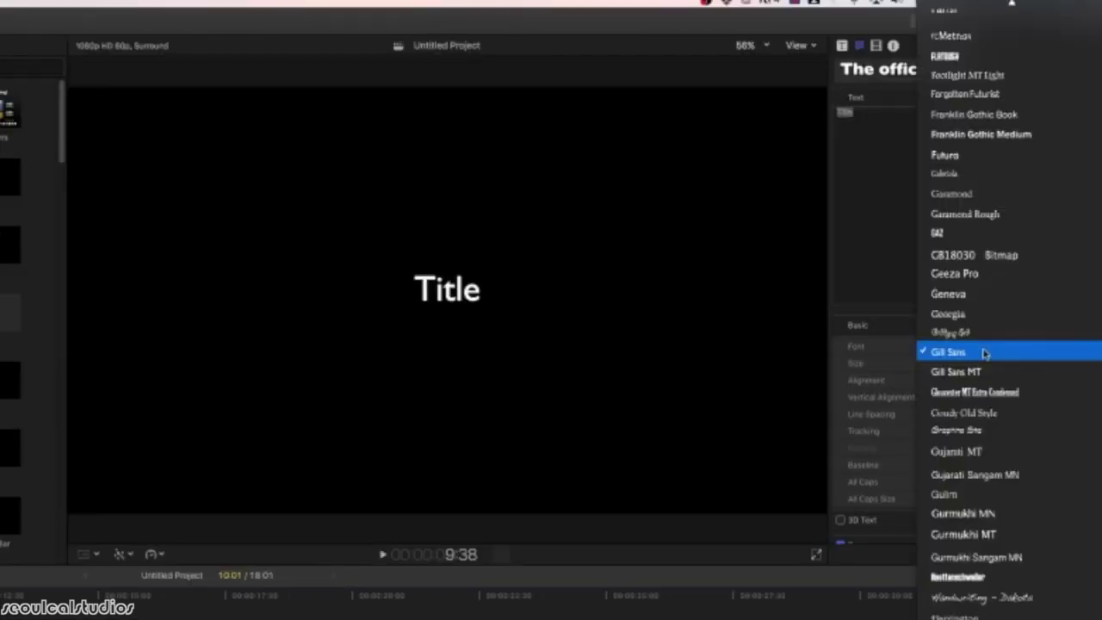
{"action": "scroll", "coordinate": [985, 353], "scroll_direction": "down", "scroll_amount": 20}
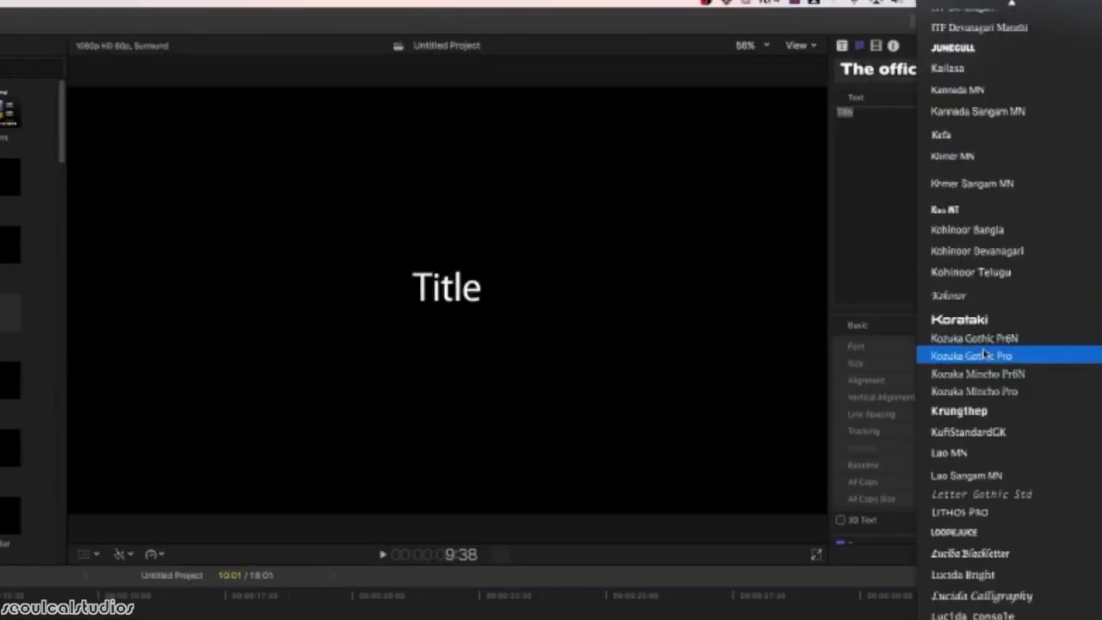
{"action": "scroll", "coordinate": [985, 353], "scroll_direction": "down", "scroll_amount": 12}
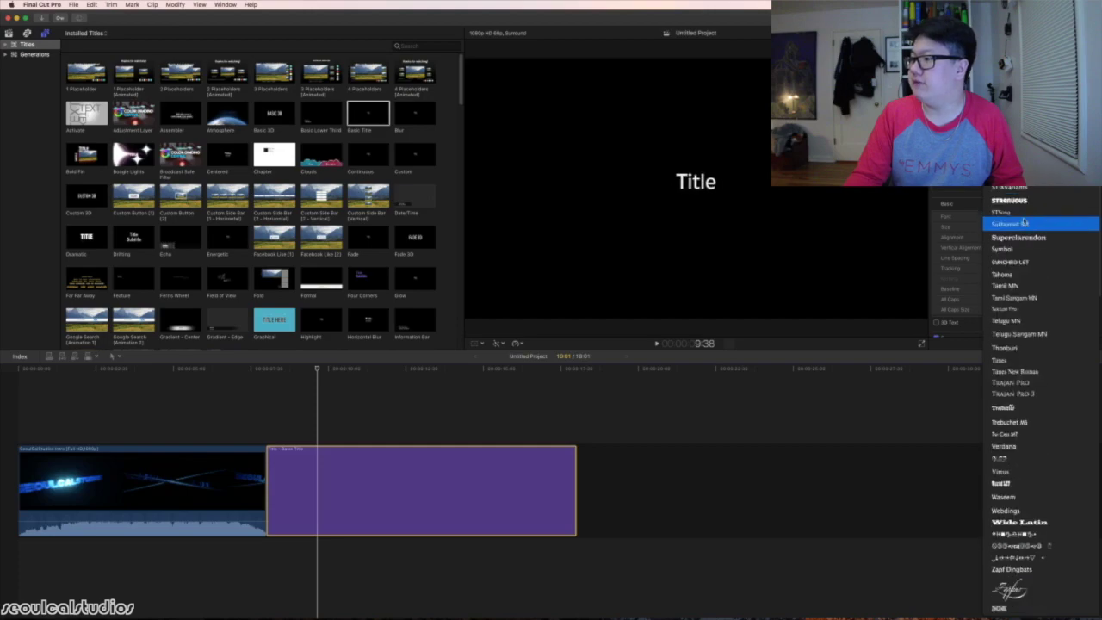
{"action": "left_click", "coordinate": [1040, 257]}
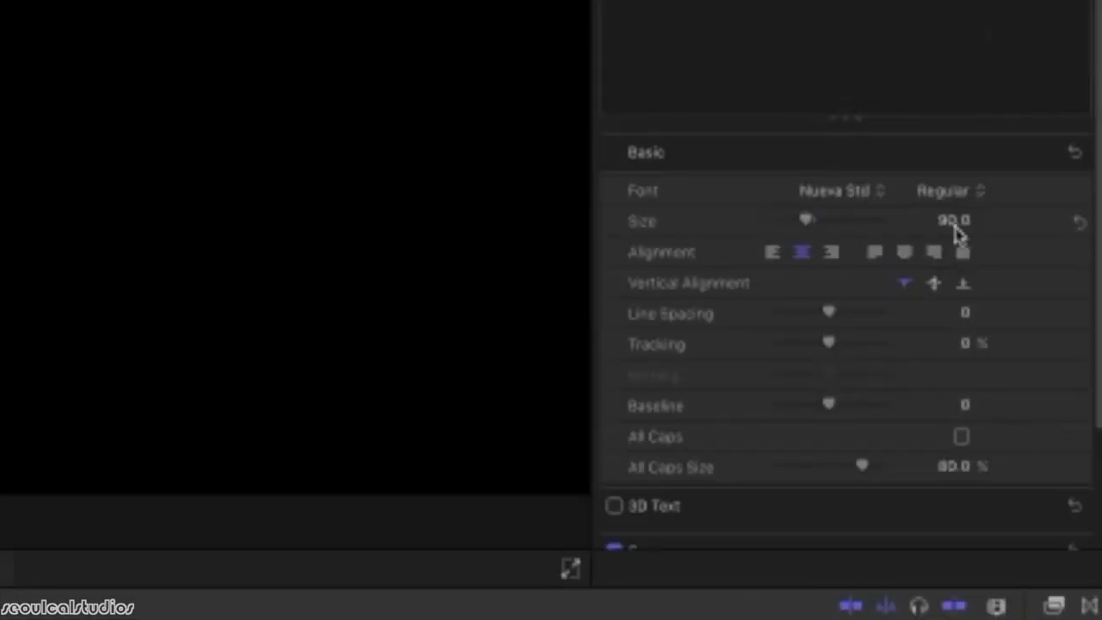
- Keep the Regular style, try Andale Mono, then undo back to the original bold font
{"action": "left_click", "coordinate": [958, 194]}
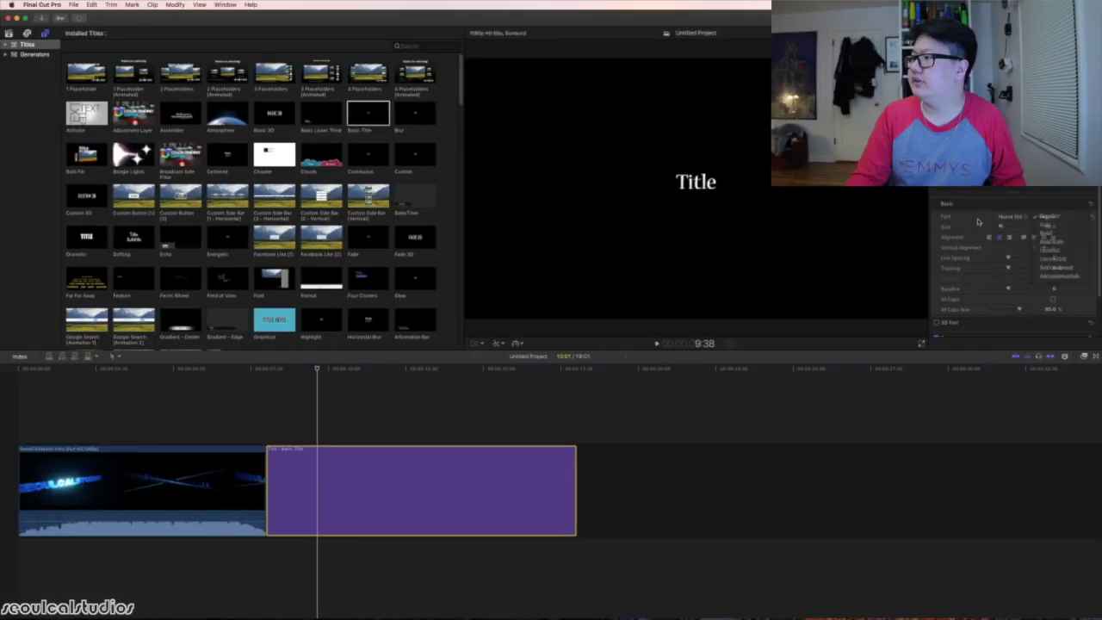
{"action": "left_click", "coordinate": [725, 203]}
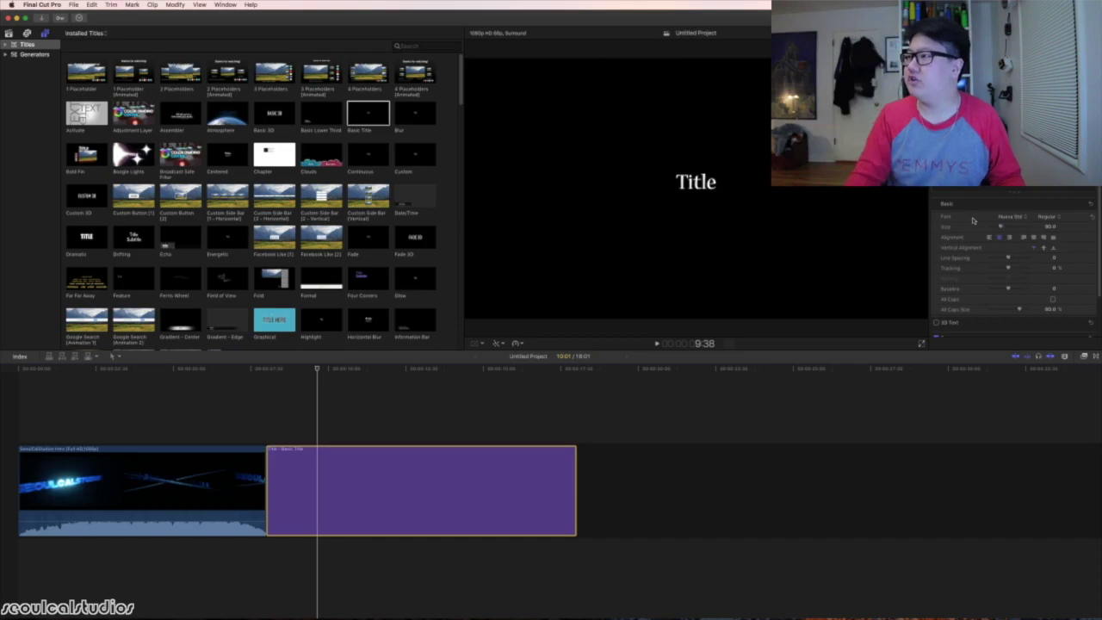
{"action": "left_click", "coordinate": [1009, 216]}
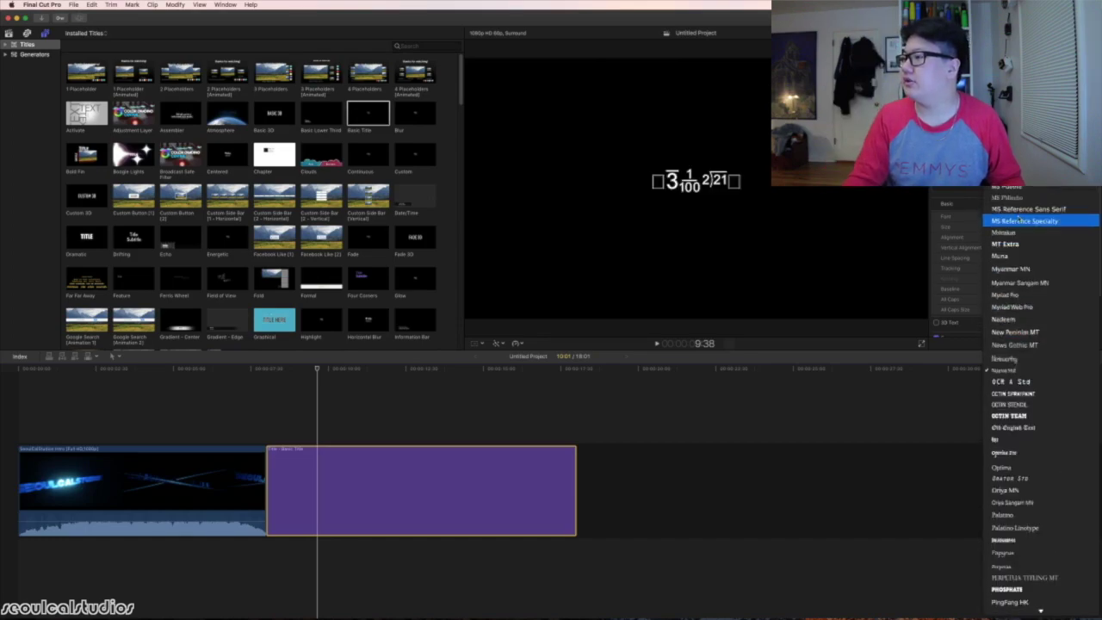
{"action": "scroll", "coordinate": [1020, 218], "scroll_direction": "up", "scroll_amount": 10}
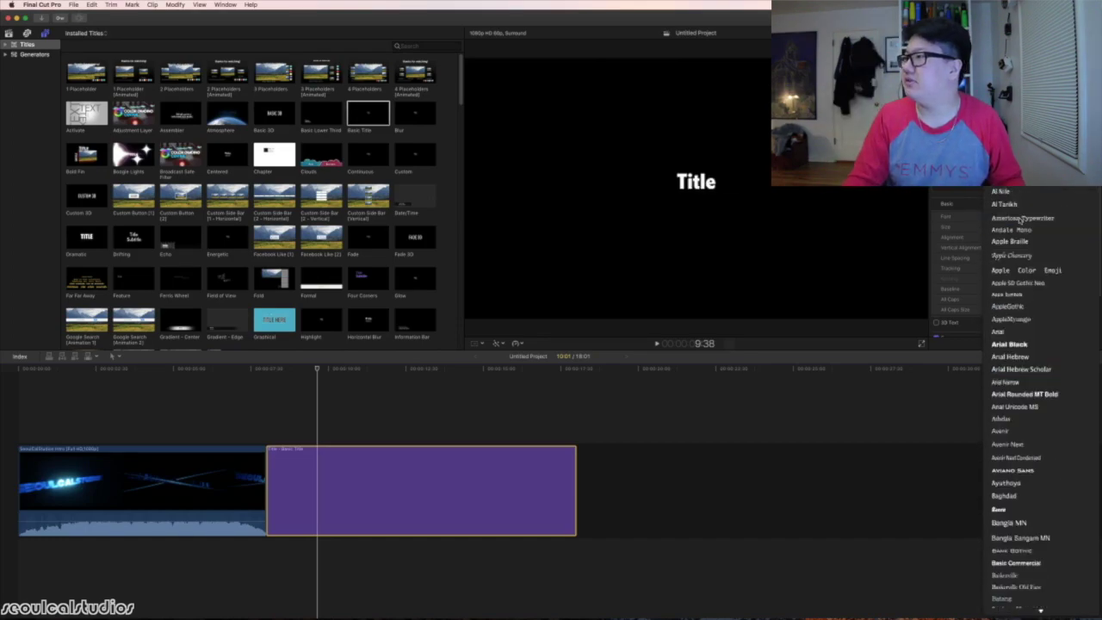
{"action": "left_click", "coordinate": [1012, 230]}
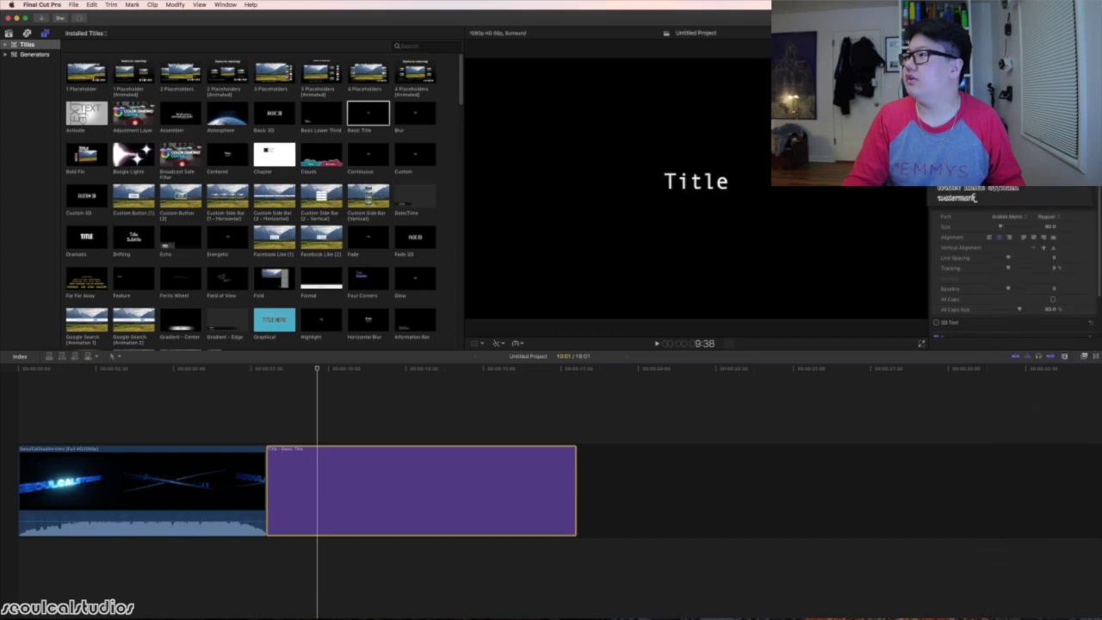
{"action": "key", "text": "super+z"}
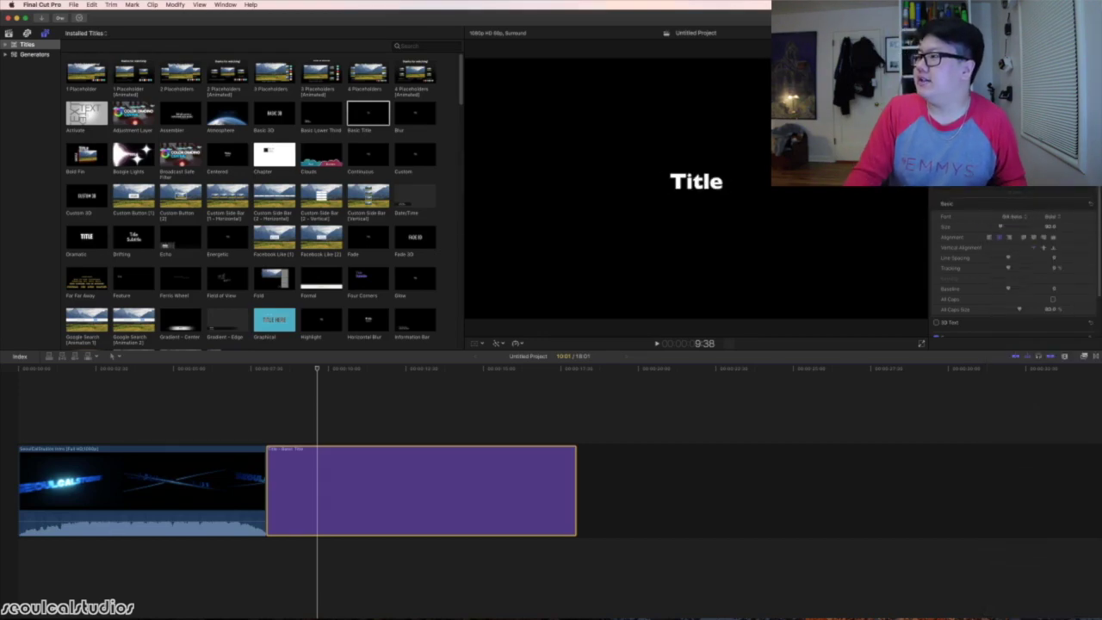
{"action": "left_click", "coordinate": [948, 203]}
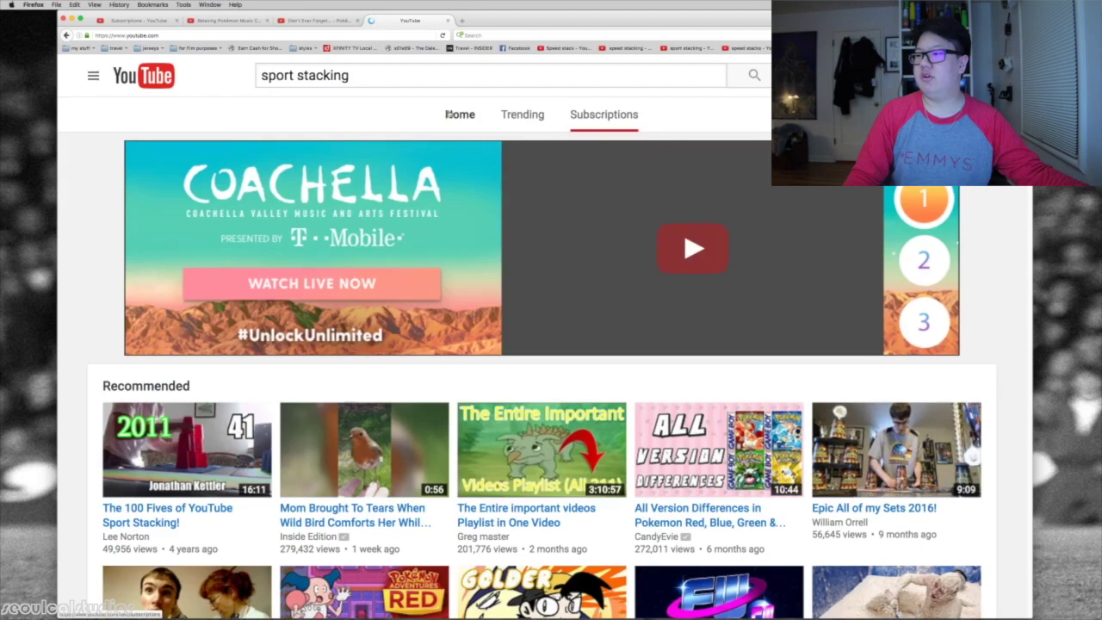
- Search YouTube for 'mashups' and scroll to the Shape Of You / Treat You Better mashup
{"action": "left_click", "coordinate": [398, 68]}
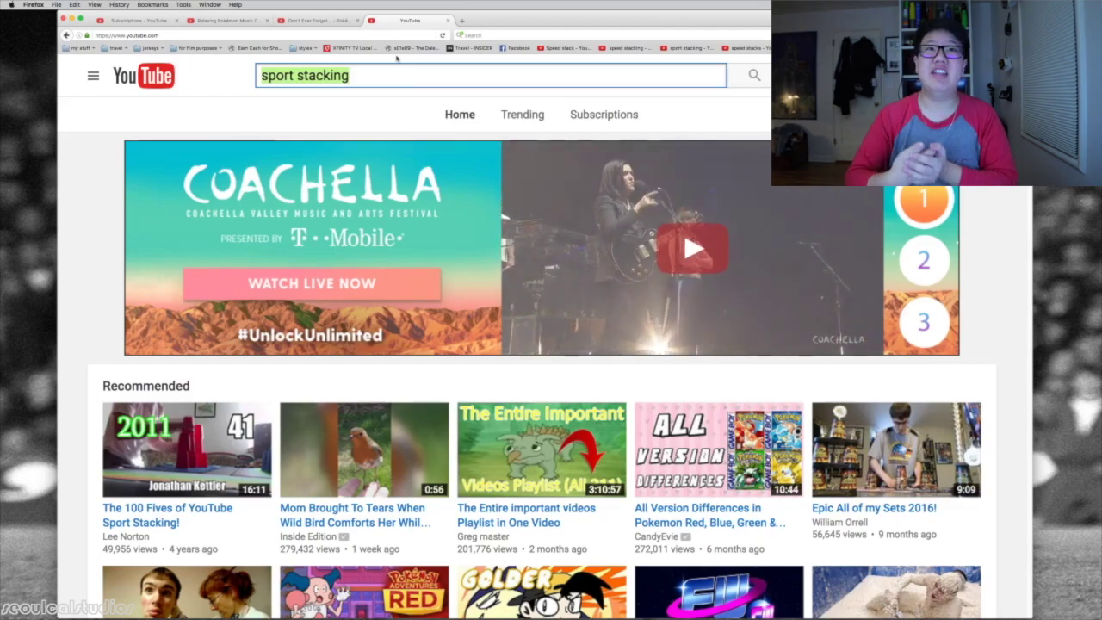
{"action": "type", "text": "mashups"}
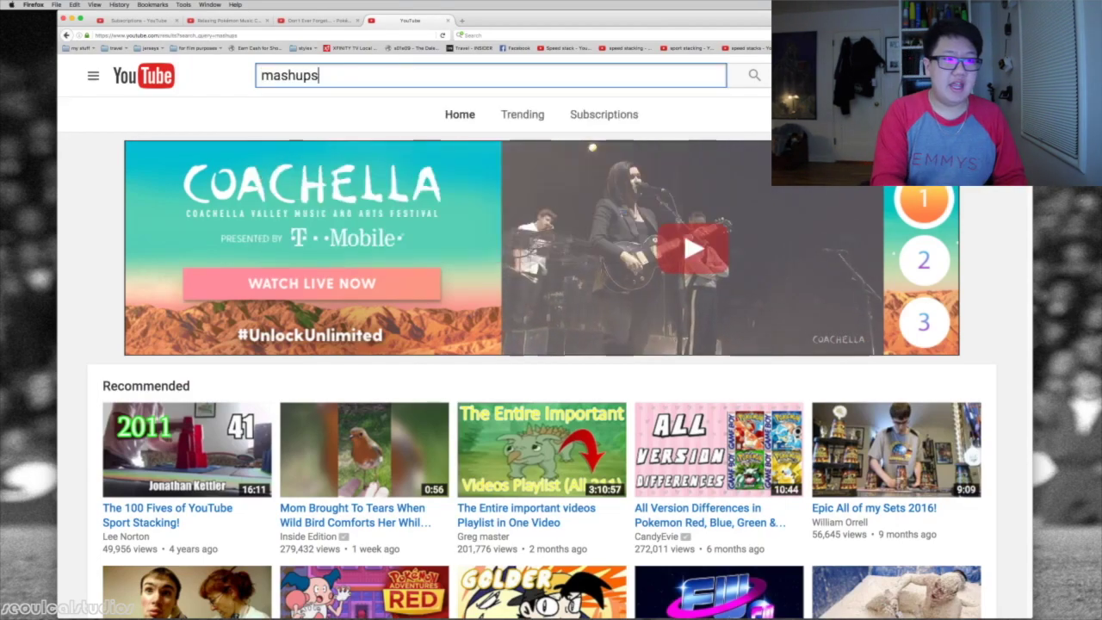
{"action": "key", "text": "Return"}
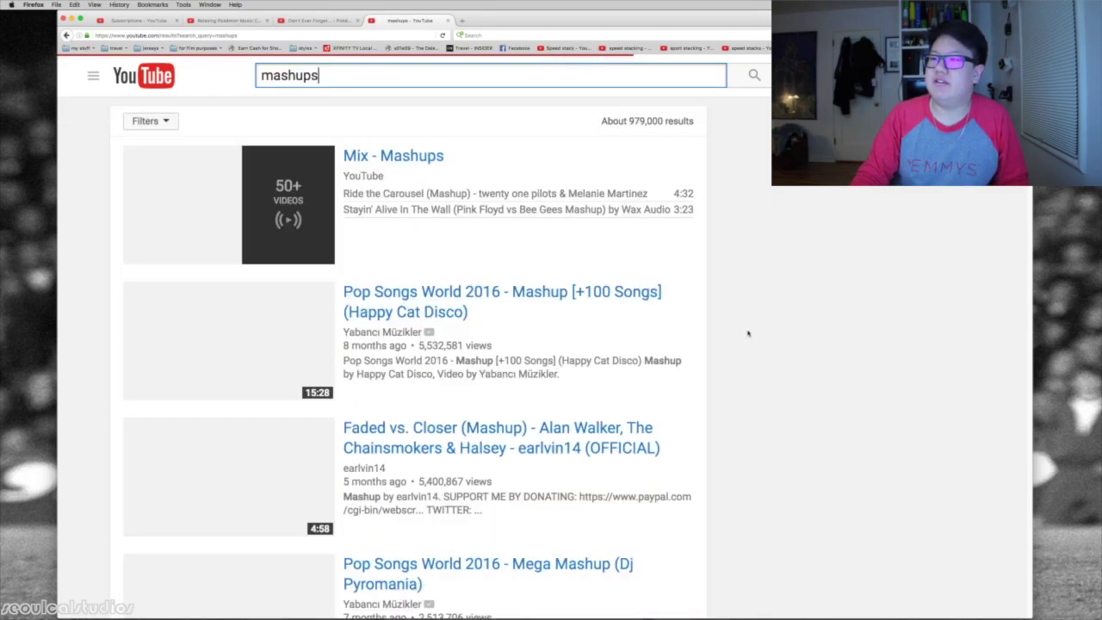
{"action": "scroll", "coordinate": [748, 333], "scroll_direction": "down", "scroll_amount": 3}
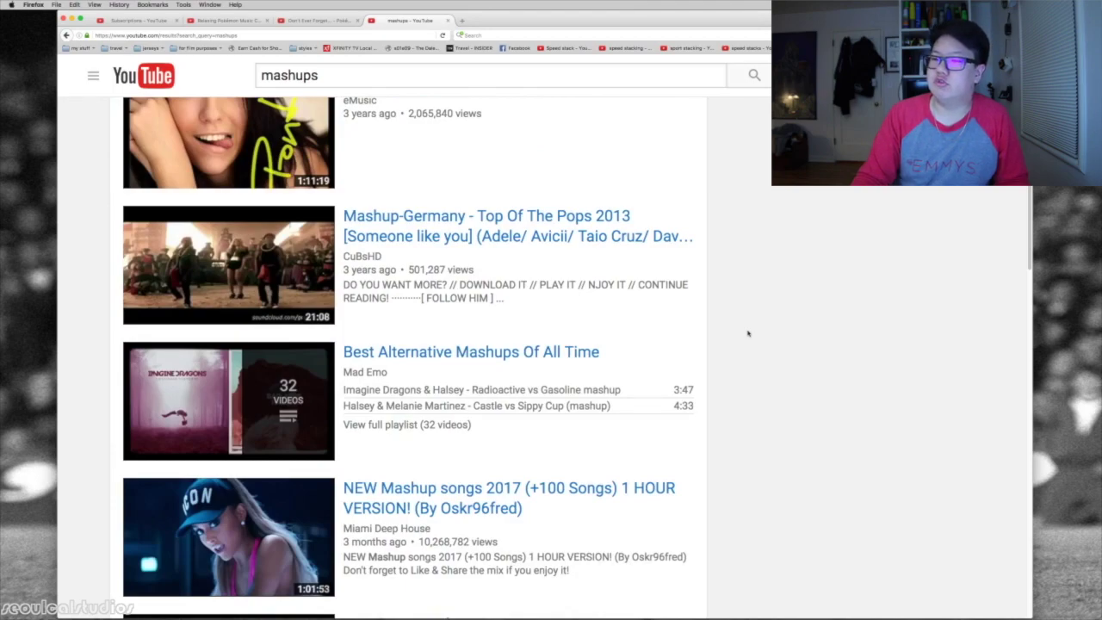
{"action": "scroll", "coordinate": [747, 333], "scroll_direction": "down", "scroll_amount": 10}
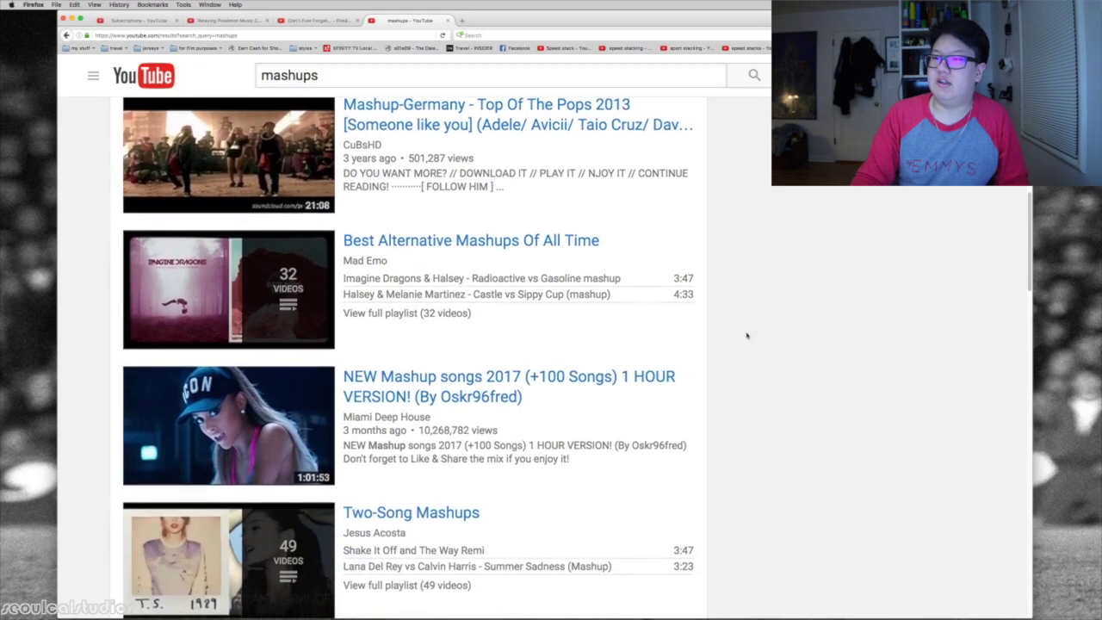
{"action": "scroll", "coordinate": [743, 376], "scroll_direction": "down", "scroll_amount": 9}
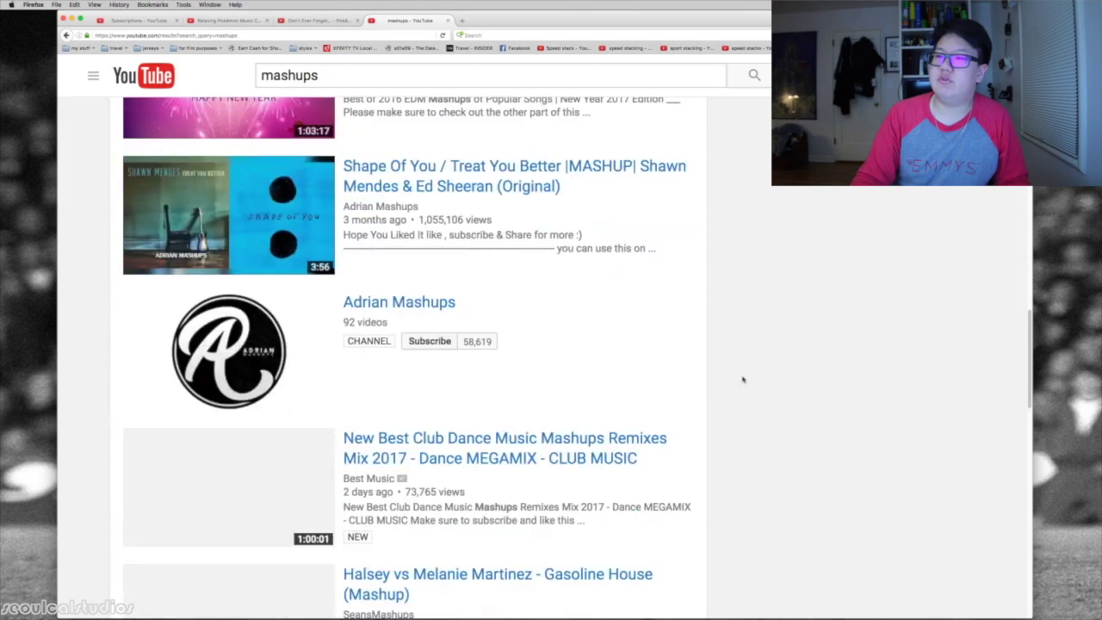
{"action": "scroll", "coordinate": [740, 375], "scroll_direction": "up", "scroll_amount": 2}
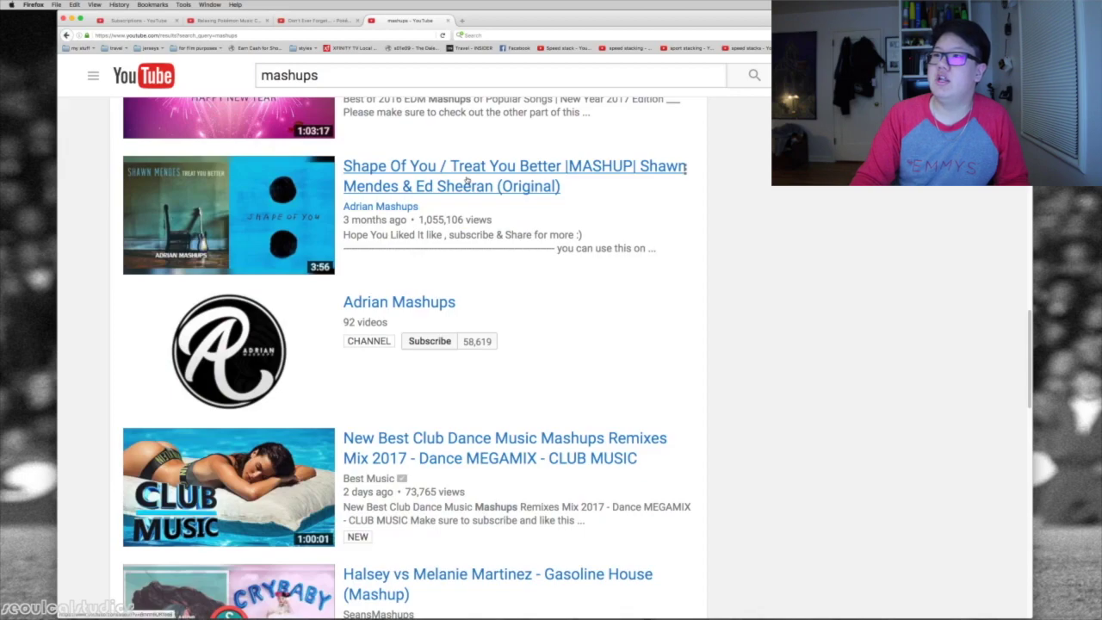
{"action": "left_click", "coordinate": [527, 196]}
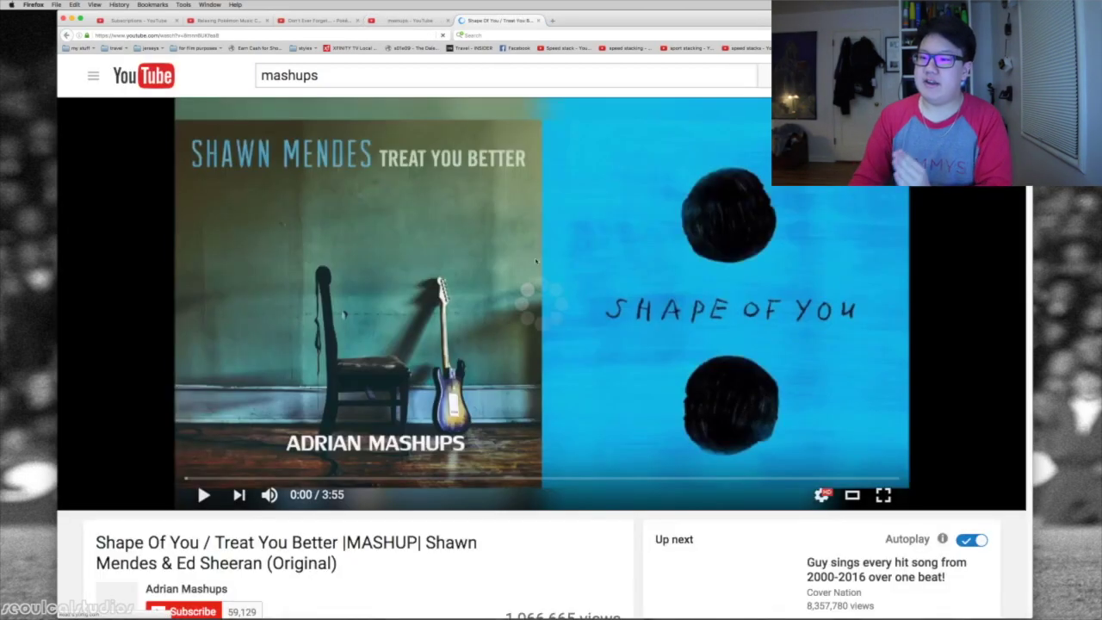
{"action": "scroll", "coordinate": [501, 311], "scroll_direction": "down", "scroll_amount": 5}
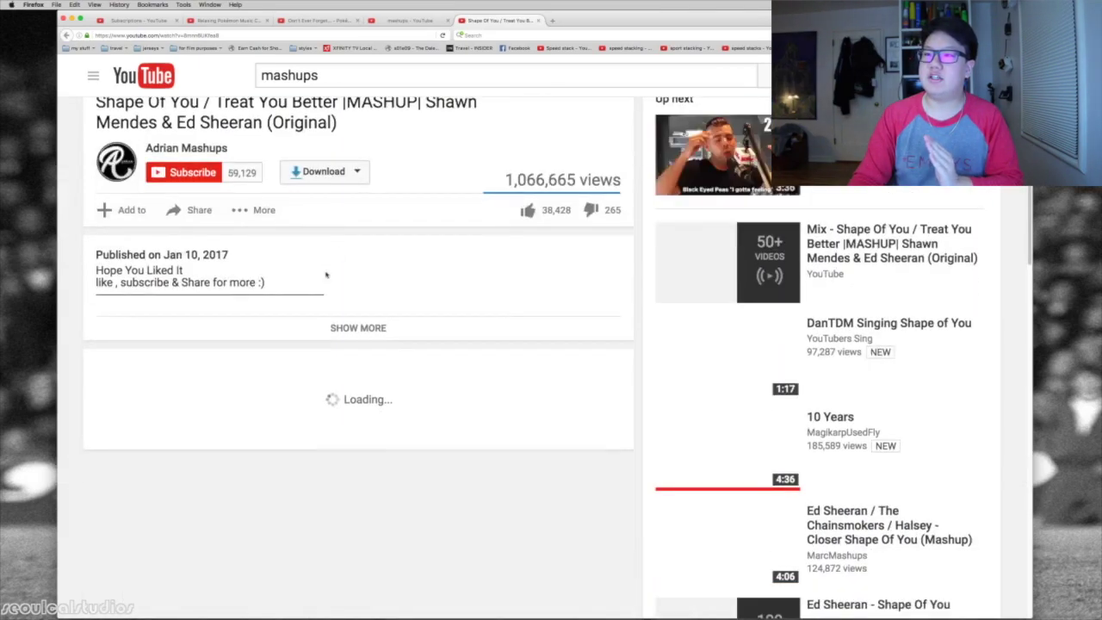
{"action": "left_click", "coordinate": [347, 367]}
{"action": "scroll", "coordinate": [347, 362], "scroll_direction": "down", "scroll_amount": 2}
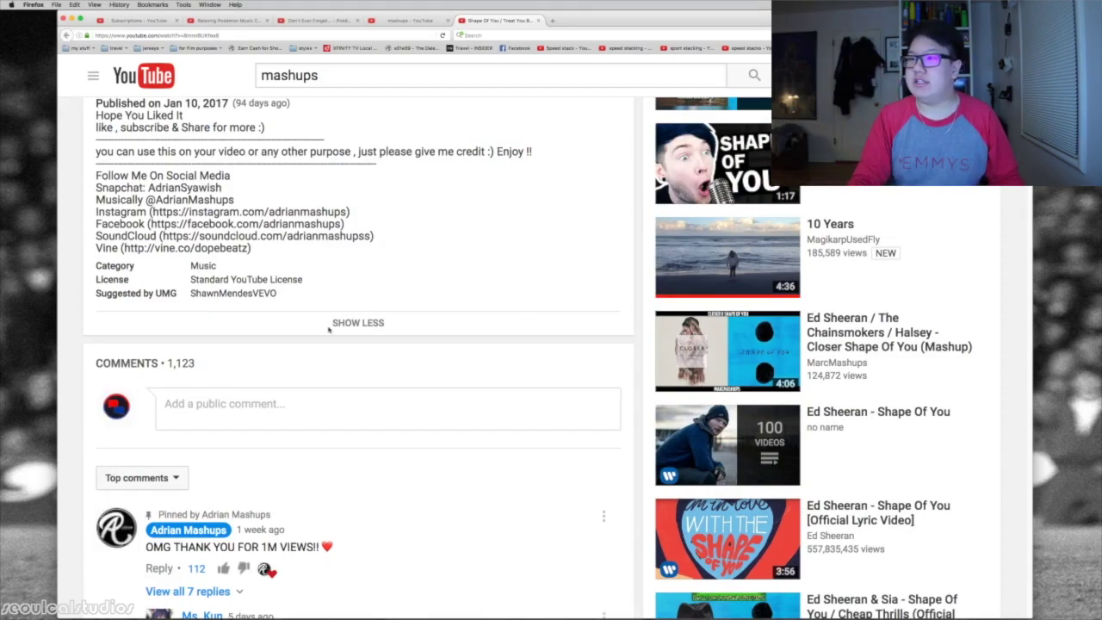
{"action": "scroll", "coordinate": [328, 330], "scroll_direction": "up", "scroll_amount": 5}
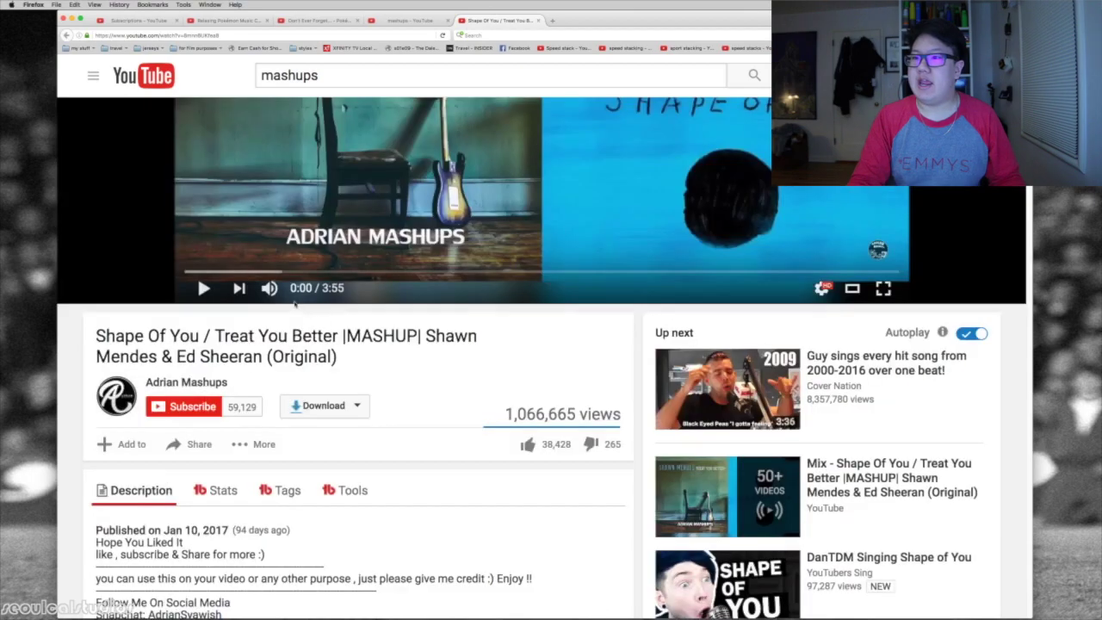
{"action": "left_click", "coordinate": [124, 495]}
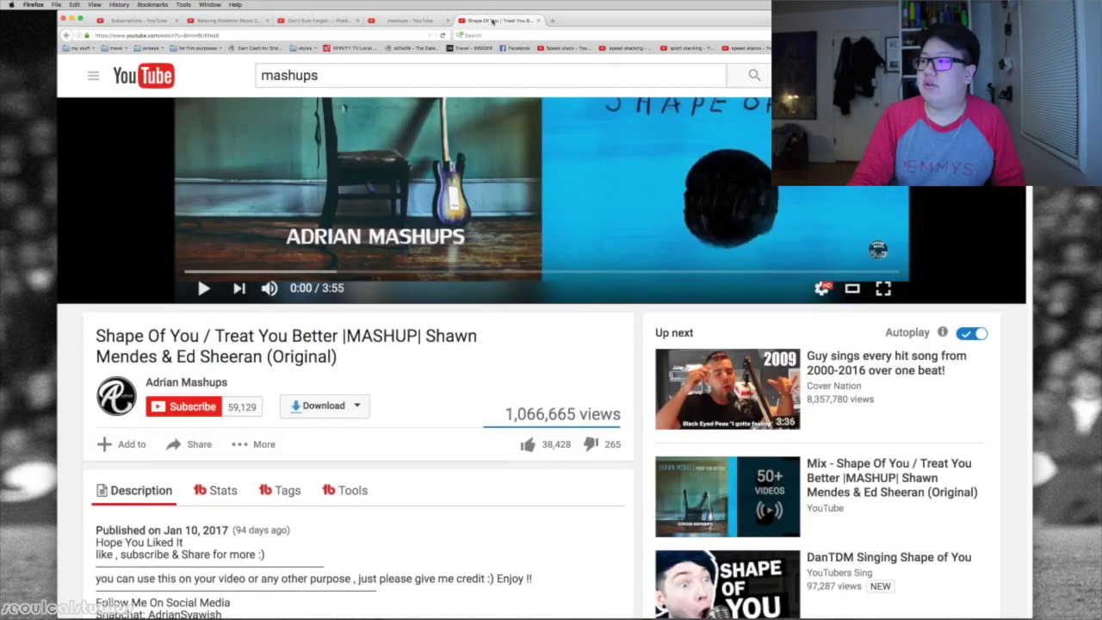
{"action": "left_click", "coordinate": [537, 20]}
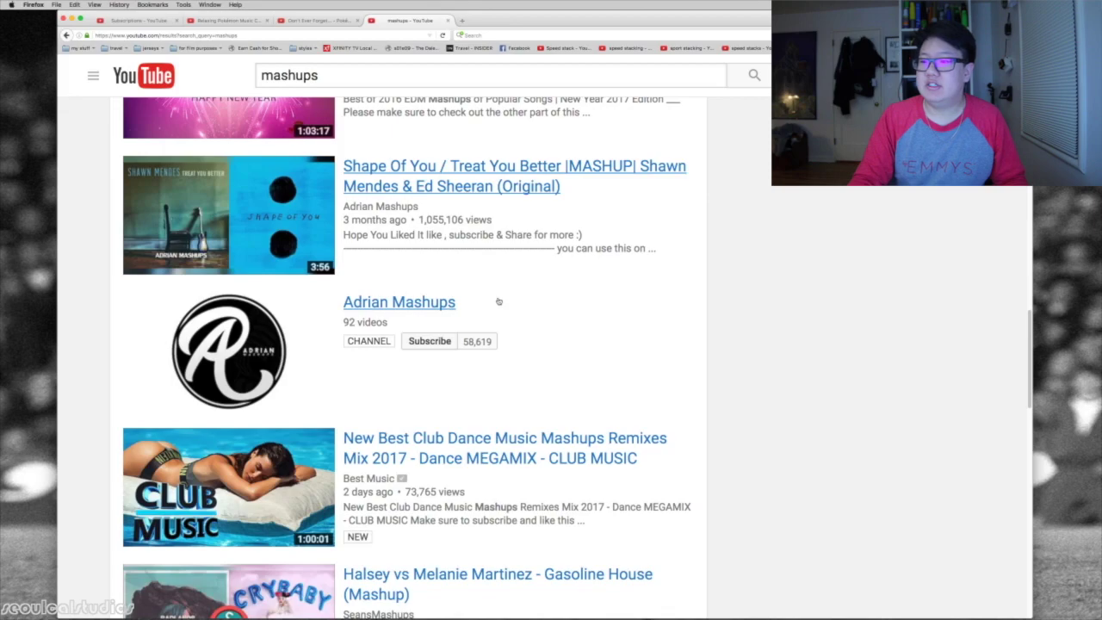
- Scroll the song list, click a result, then start a new search typing 'dj'
{"action": "scroll", "coordinate": [497, 301], "scroll_direction": "down", "scroll_amount": 5}
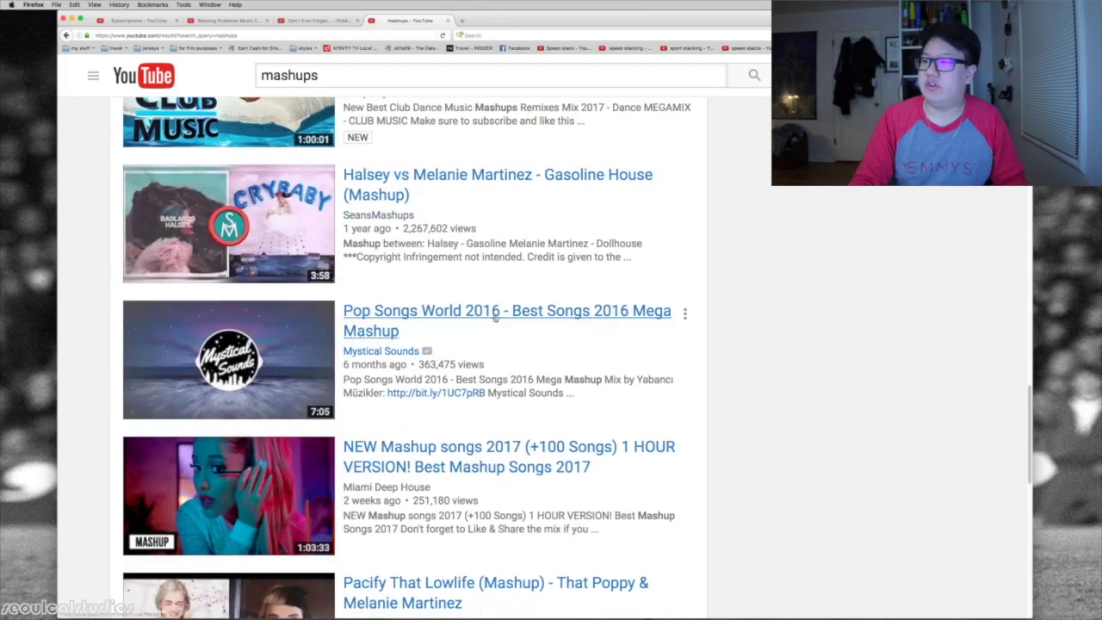
{"action": "scroll", "coordinate": [495, 318], "scroll_direction": "down", "scroll_amount": 6}
{"action": "left_click", "coordinate": [355, 394]}
{"action": "mouse_move", "coordinate": [355, 395]}
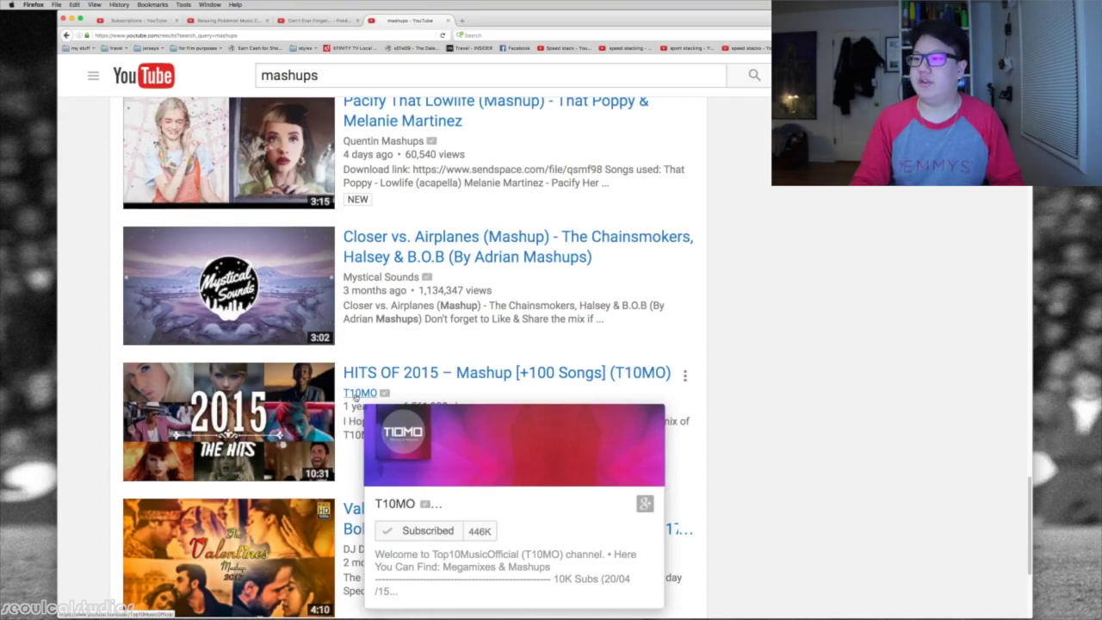
{"action": "left_click", "coordinate": [376, 66]}
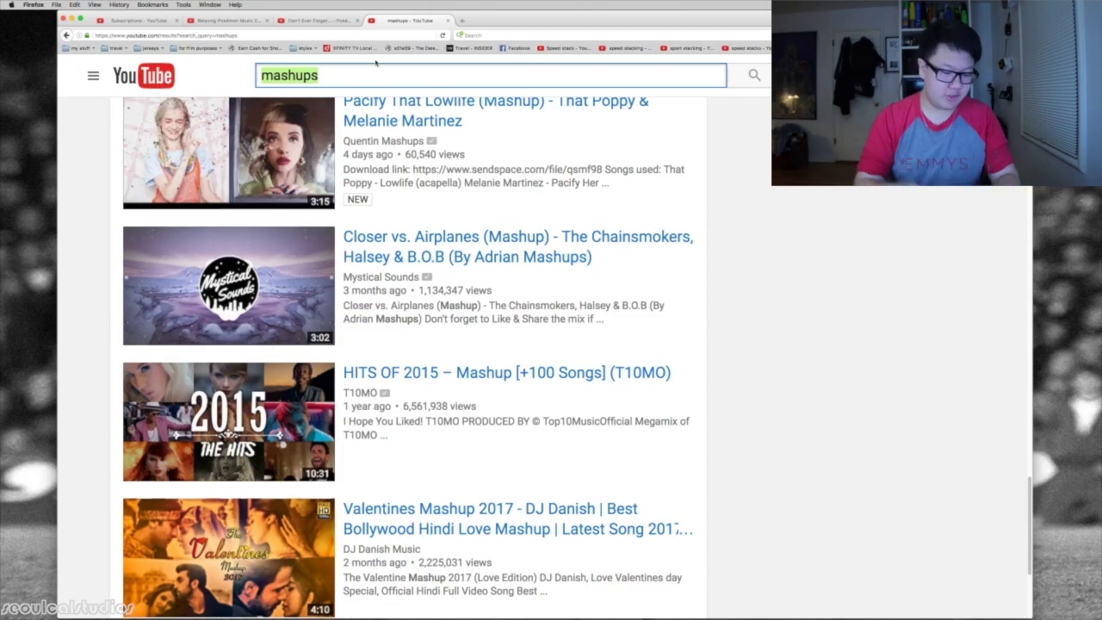
{"action": "type", "text": "dj"}
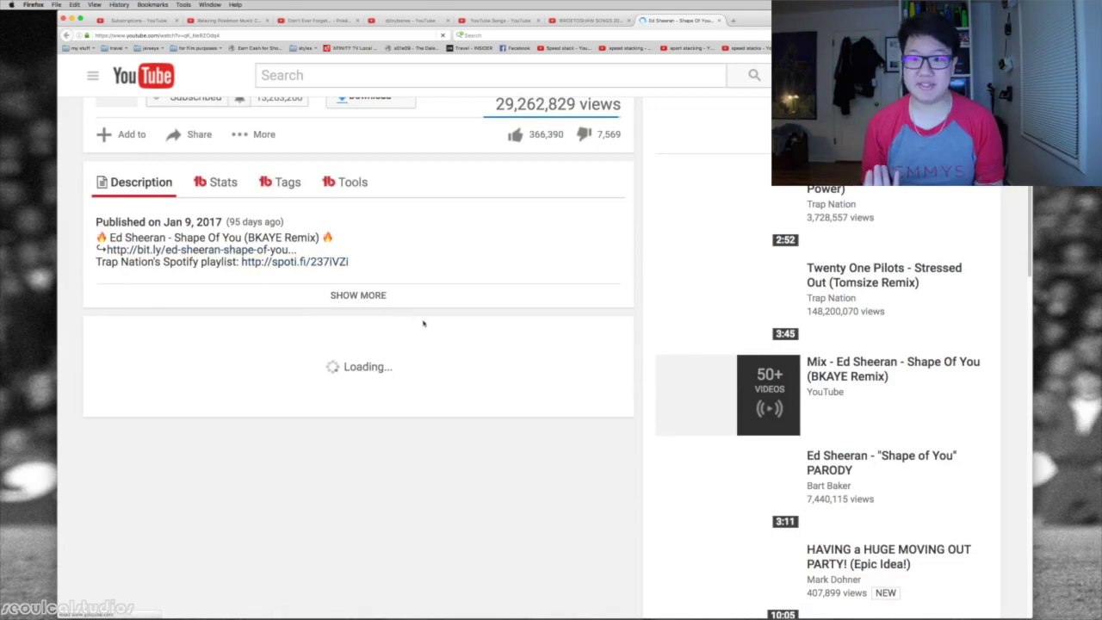
- Collapse the remix video's description and open videograbby.com in a new tab
{"action": "scroll", "coordinate": [423, 323], "scroll_direction": "up", "scroll_amount": 5}
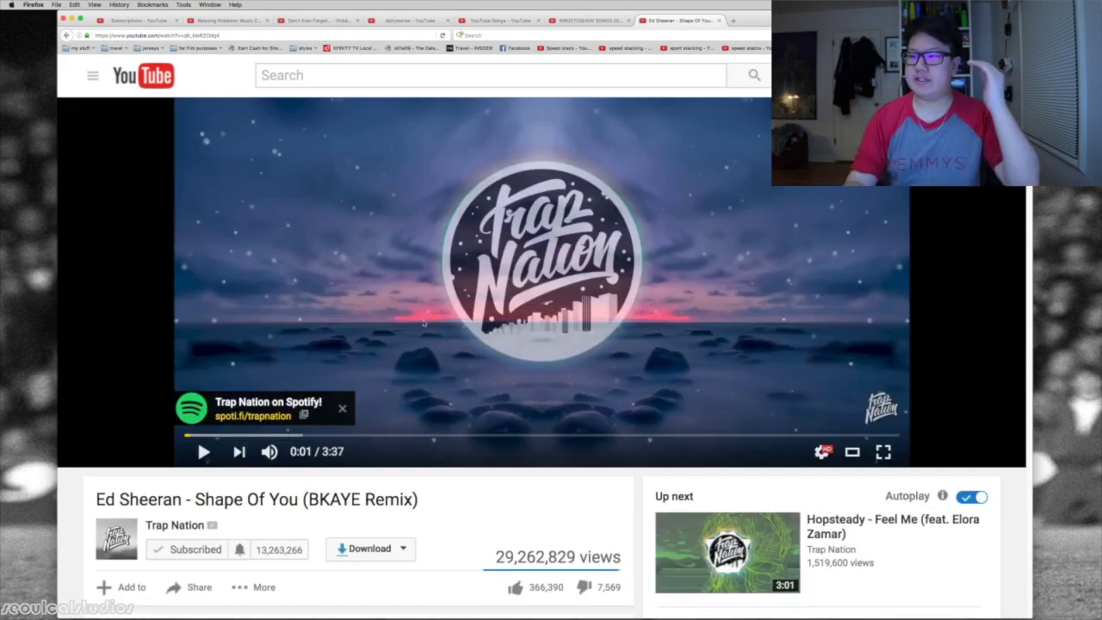
{"action": "scroll", "coordinate": [423, 402], "scroll_direction": "down", "scroll_amount": 5}
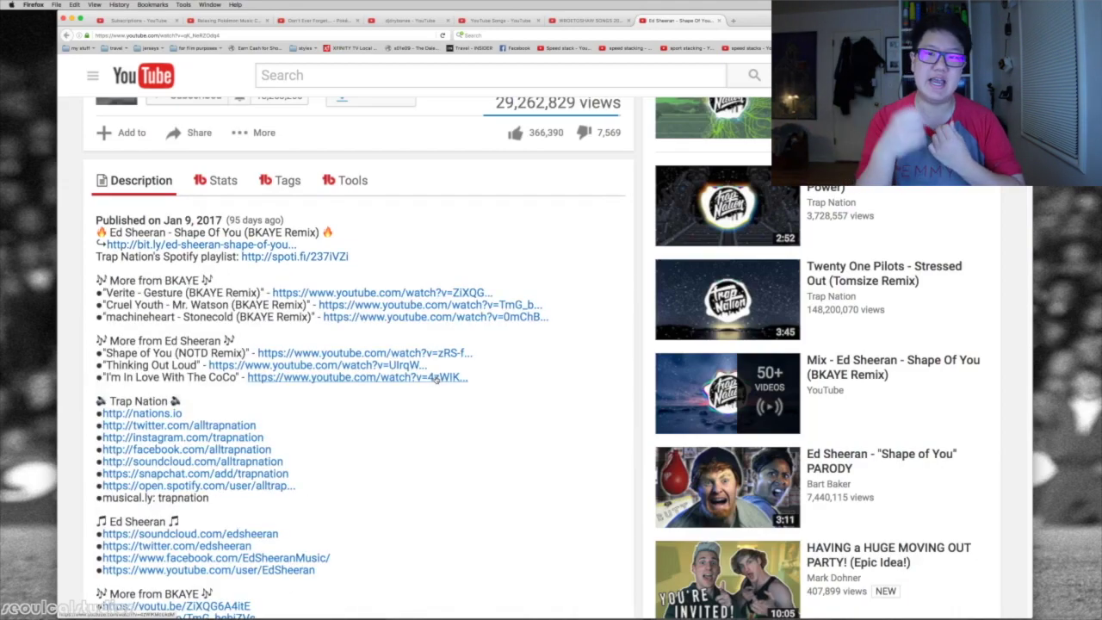
{"action": "scroll", "coordinate": [437, 378], "scroll_direction": "down", "scroll_amount": 5}
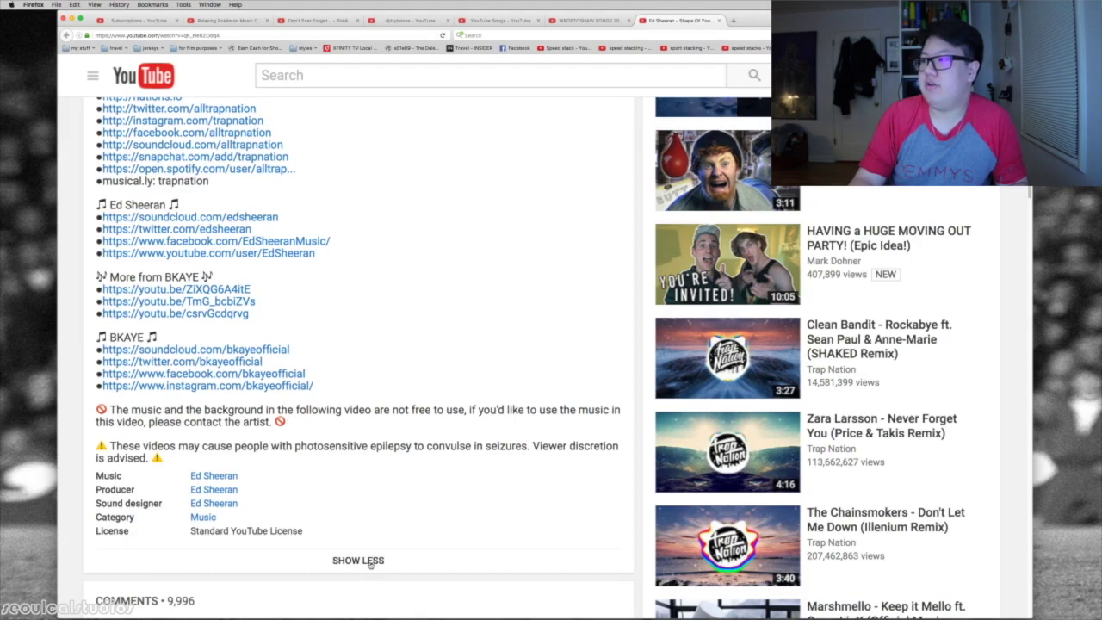
{"action": "left_click", "coordinate": [371, 561]}
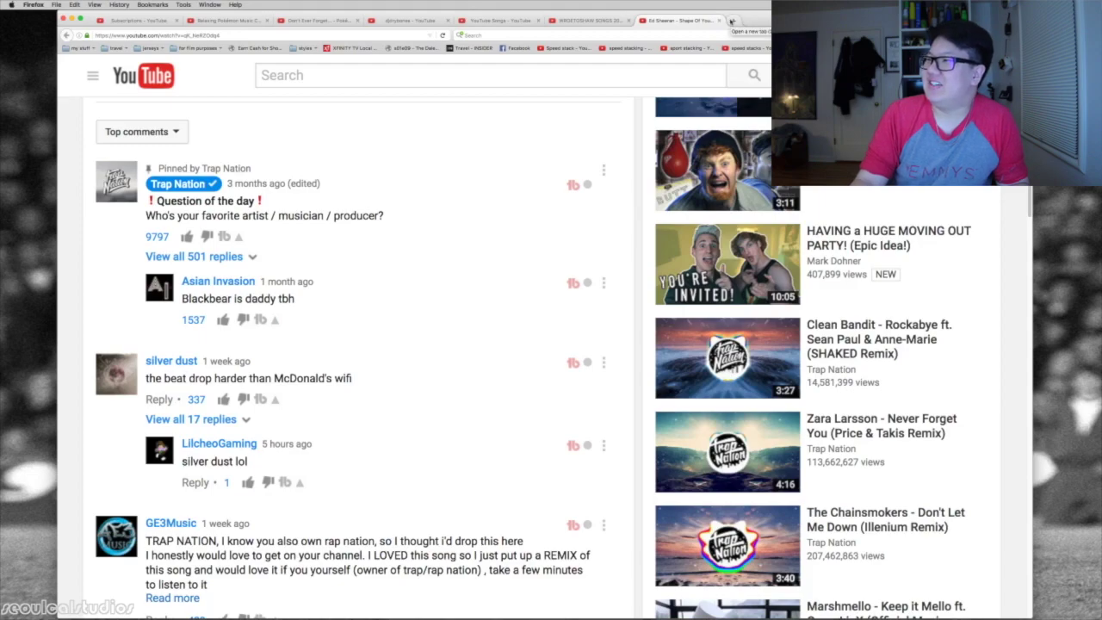
{"action": "left_click", "coordinate": [731, 21]}
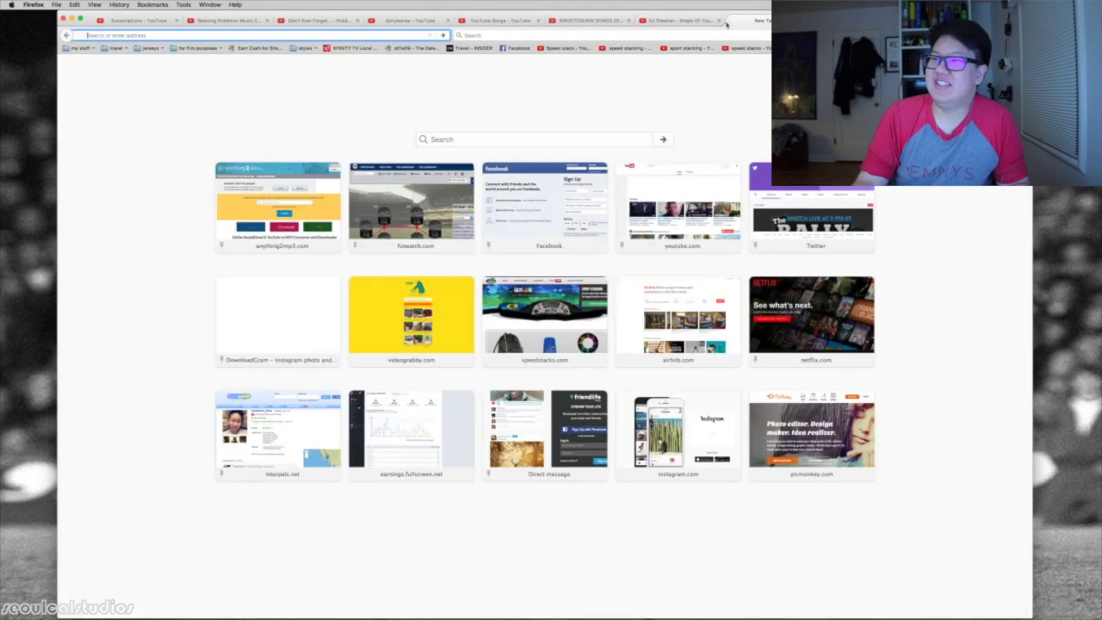
{"action": "left_click", "coordinate": [442, 344]}
- Select the remix video's web address, then switch to the Final Cut Pro desktop space
{"action": "key", "text": "ctrl+shift+Tab"}
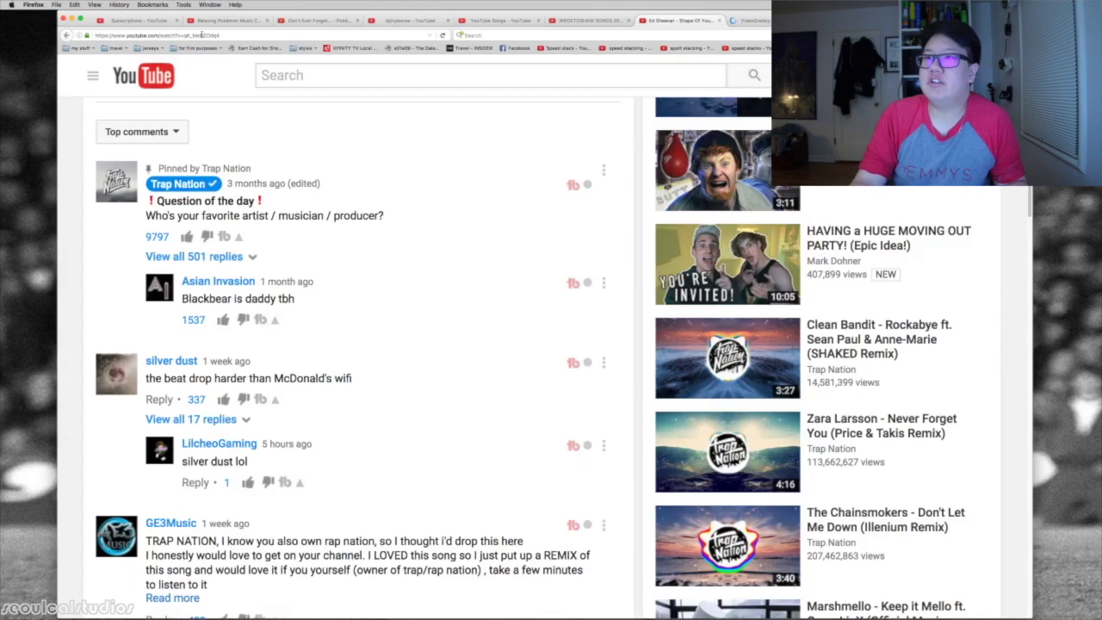
{"action": "left_click", "coordinate": [222, 34]}
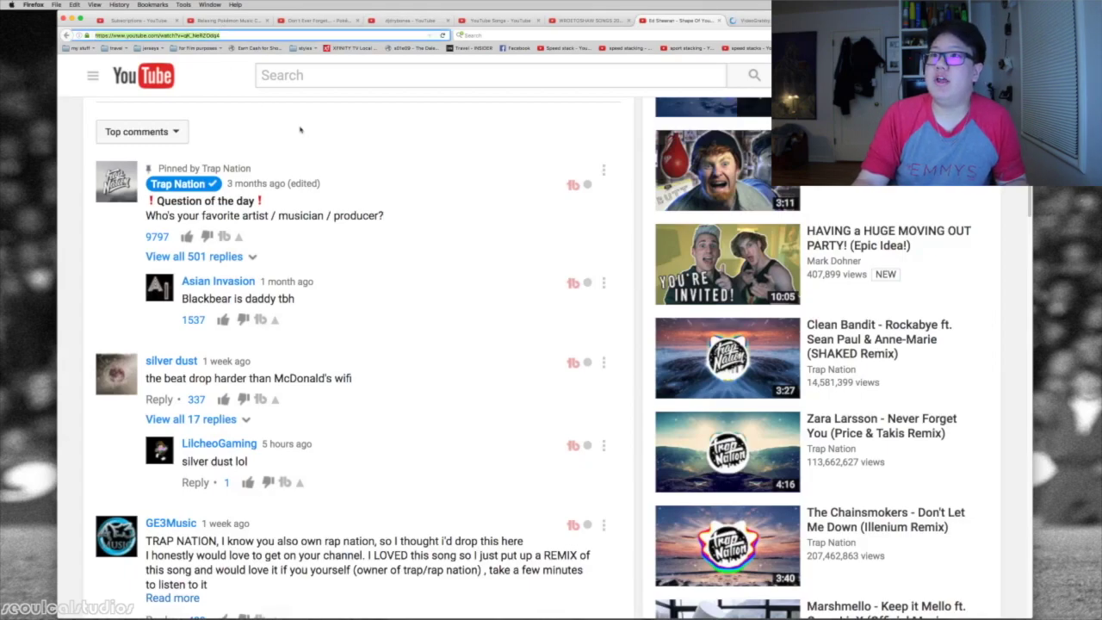
{"action": "key", "text": "ctrl+Up"}
{"action": "left_click", "coordinate": [326, 30]}
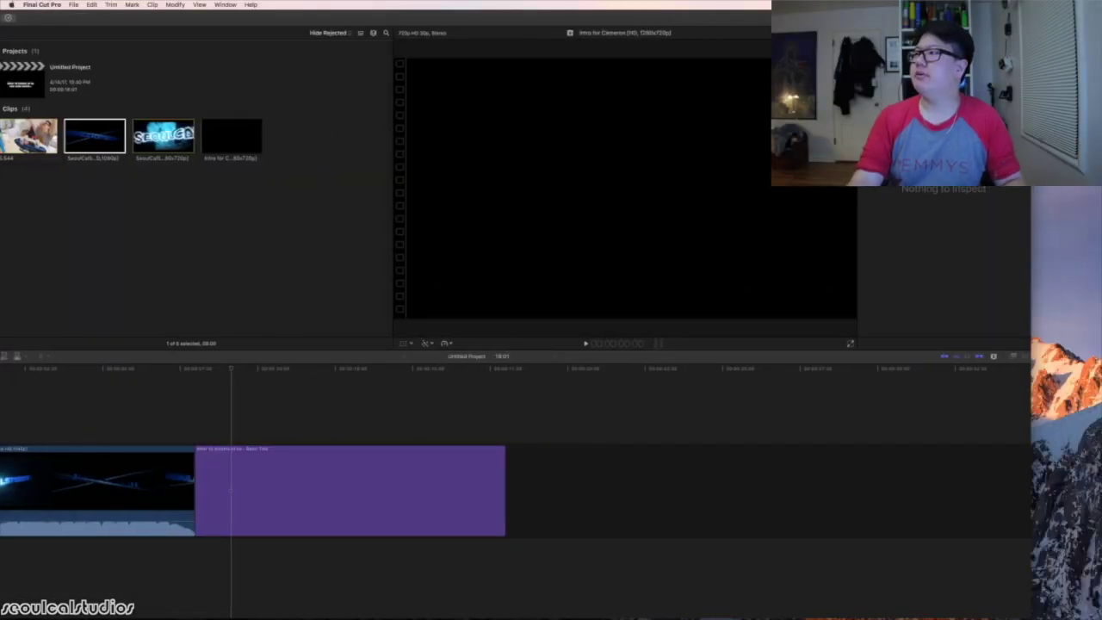
- Import the Shape Of You (BKAYE Remix) song, clear its range, and drop it beneath the purple title
{"action": "left_click_drag", "start_coordinate": [689, 164], "coordinate": [176, 233]}
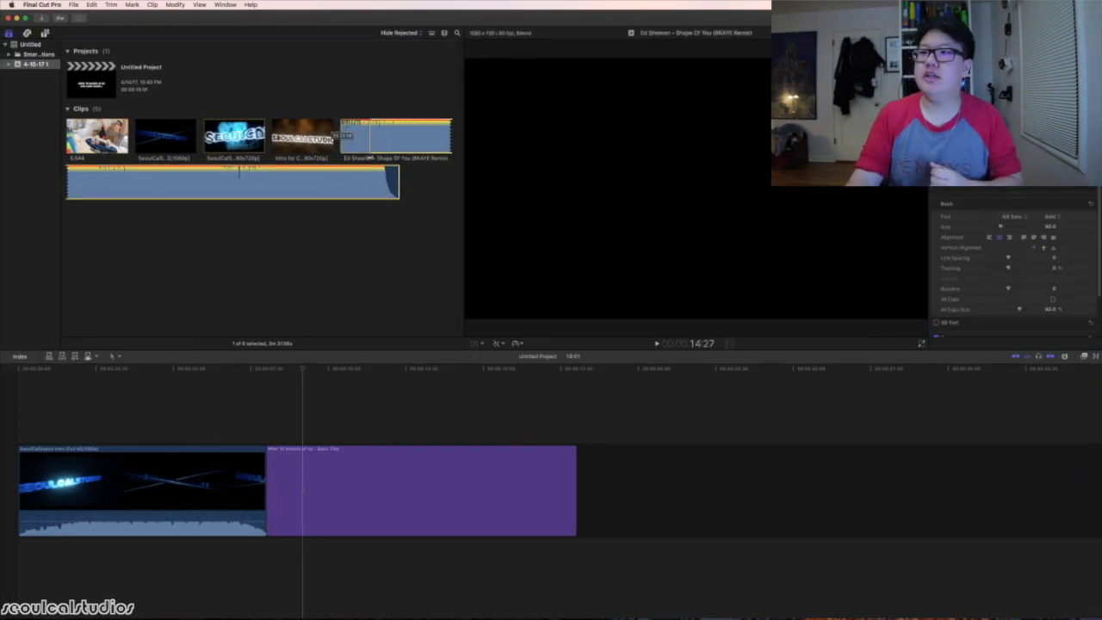
{"action": "left_click", "coordinate": [255, 183]}
{"action": "key", "text": "super+shift+a"}
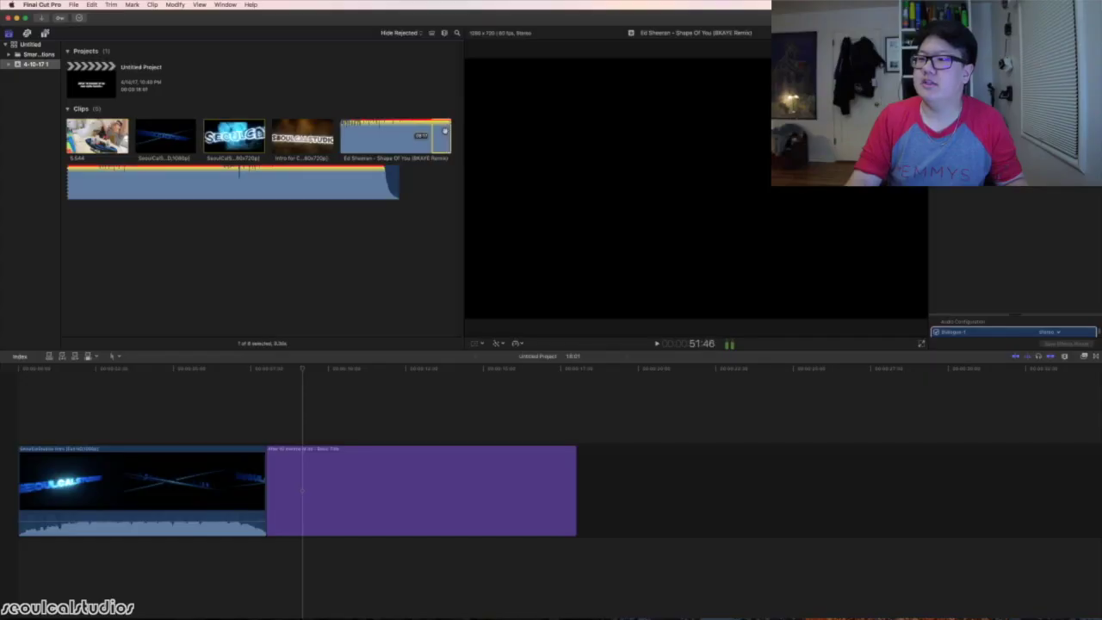
{"action": "left_click_drag", "start_coordinate": [422, 138], "coordinate": [473, 592]}
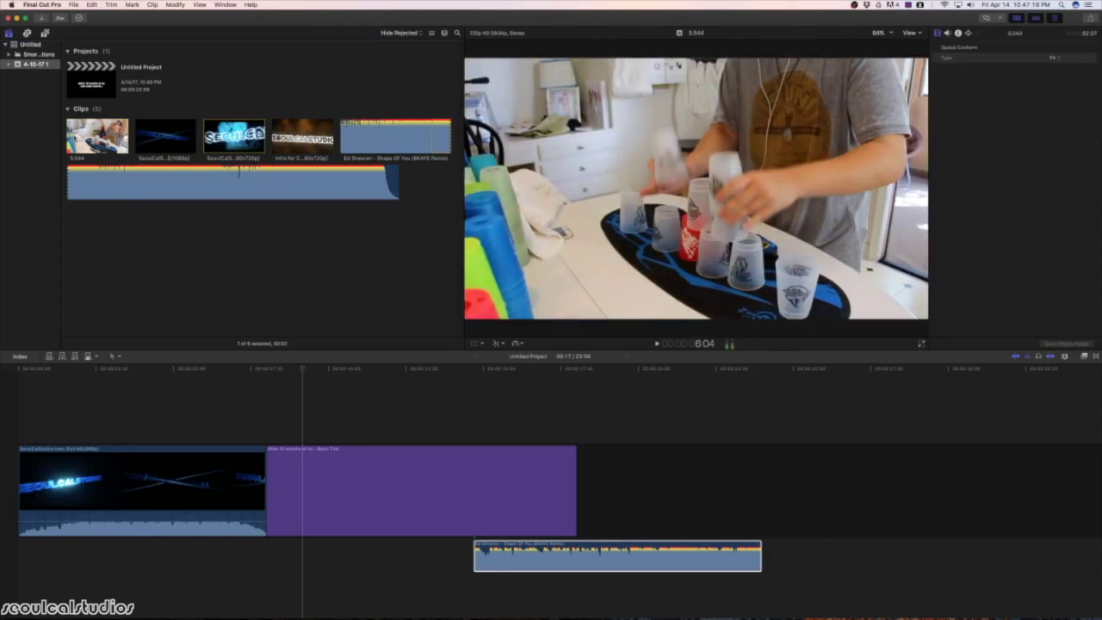
- Add the 5.544 stacking clip after the purple title and slow it to 50% speed
{"action": "left_click_drag", "start_coordinate": [97, 136], "coordinate": [621, 491]}
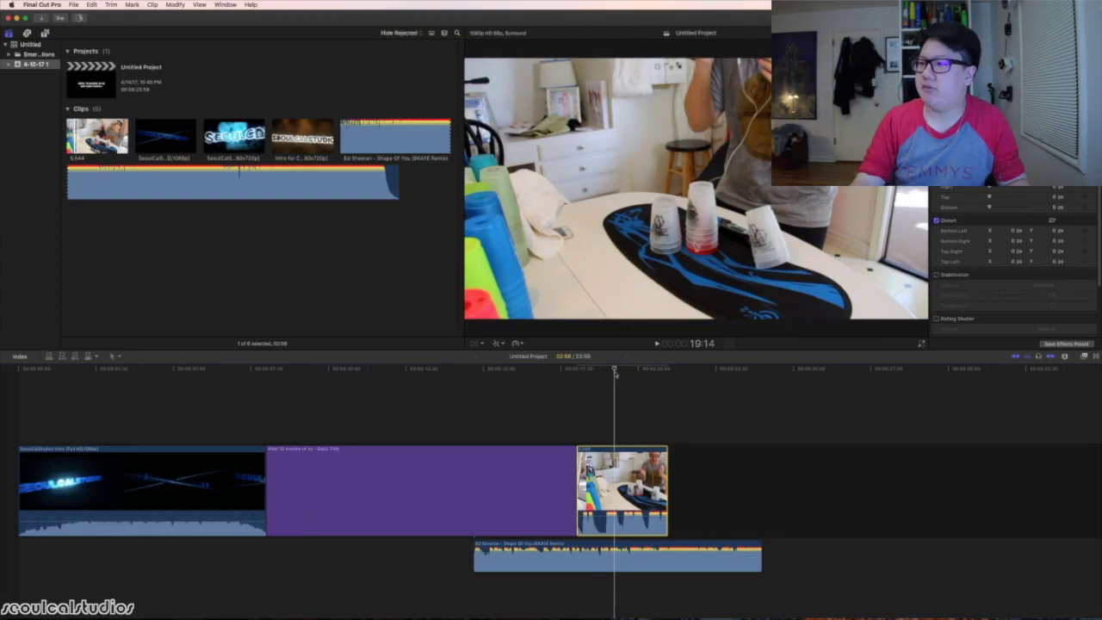
{"action": "left_click", "coordinate": [516, 343]}
{"action": "mouse_move", "coordinate": [575, 351]}
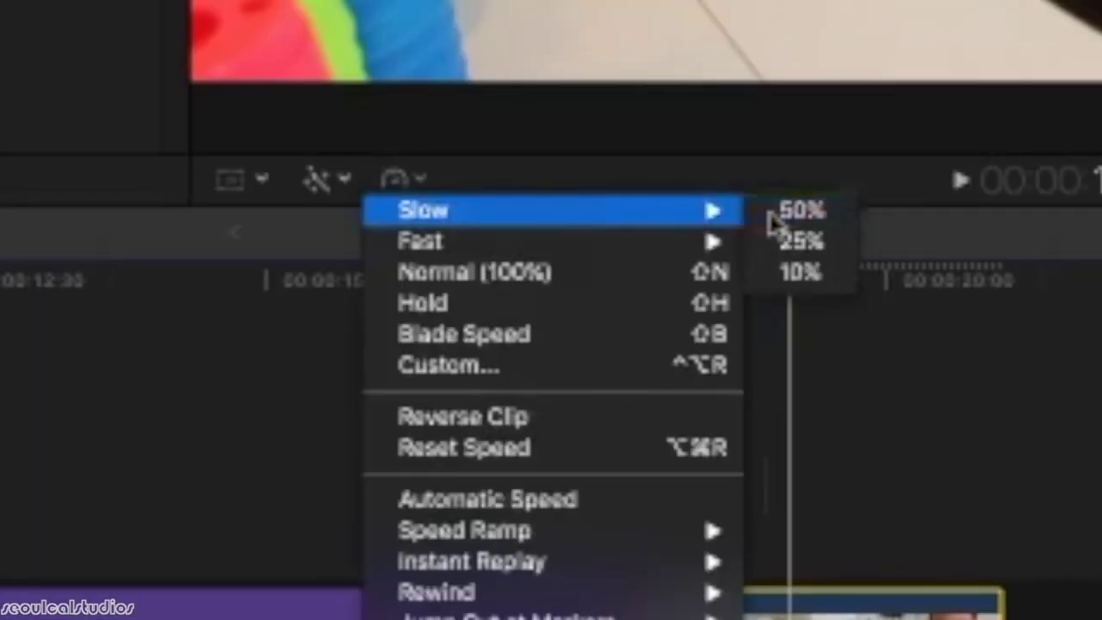
{"action": "left_click", "coordinate": [775, 216]}
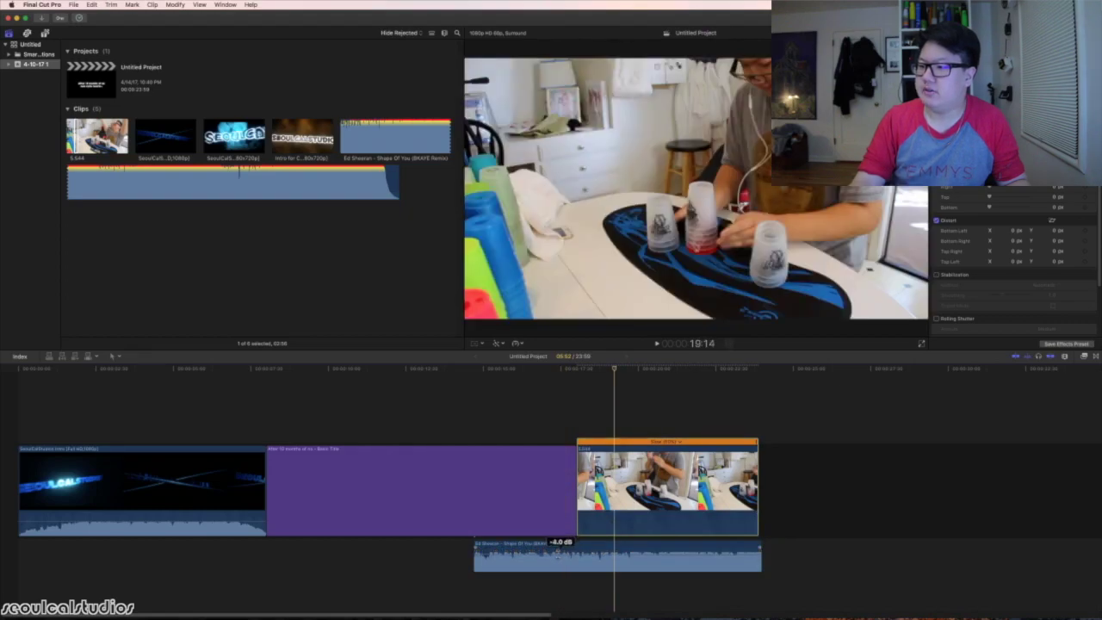
{"action": "left_click", "coordinate": [269, 428]}
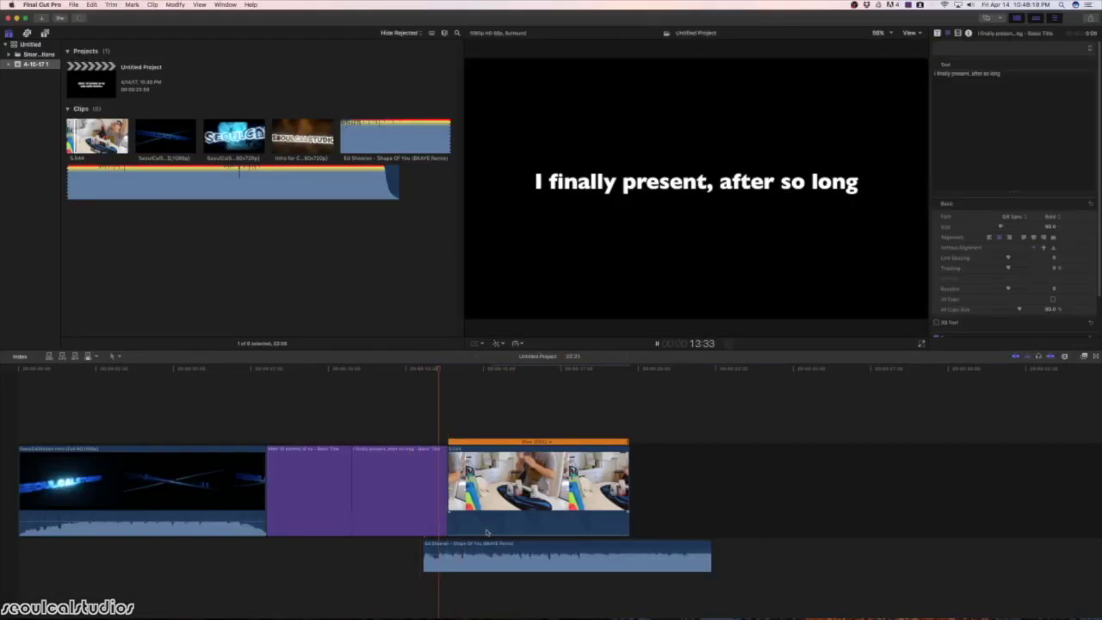
- Slide the Ed Sheeran music left so it starts with the first title card, previewing the timing
{"action": "left_click_drag", "start_coordinate": [594, 555], "coordinate": [485, 549]}
{"action": "key", "text": "space"}
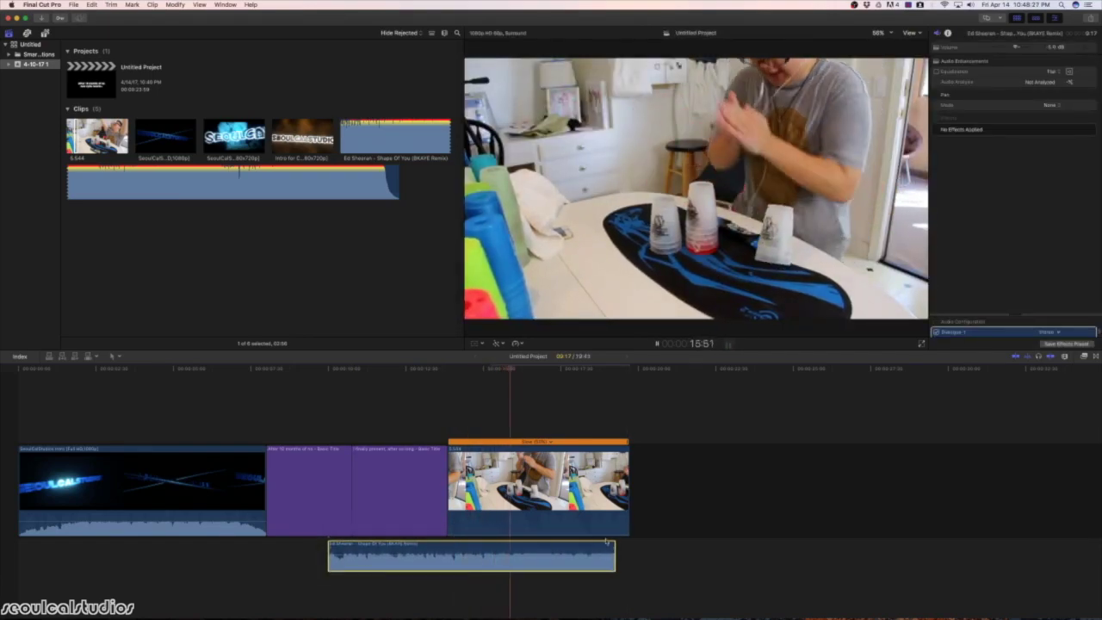
{"action": "left_click_drag", "start_coordinate": [315, 555], "coordinate": [266, 556]}
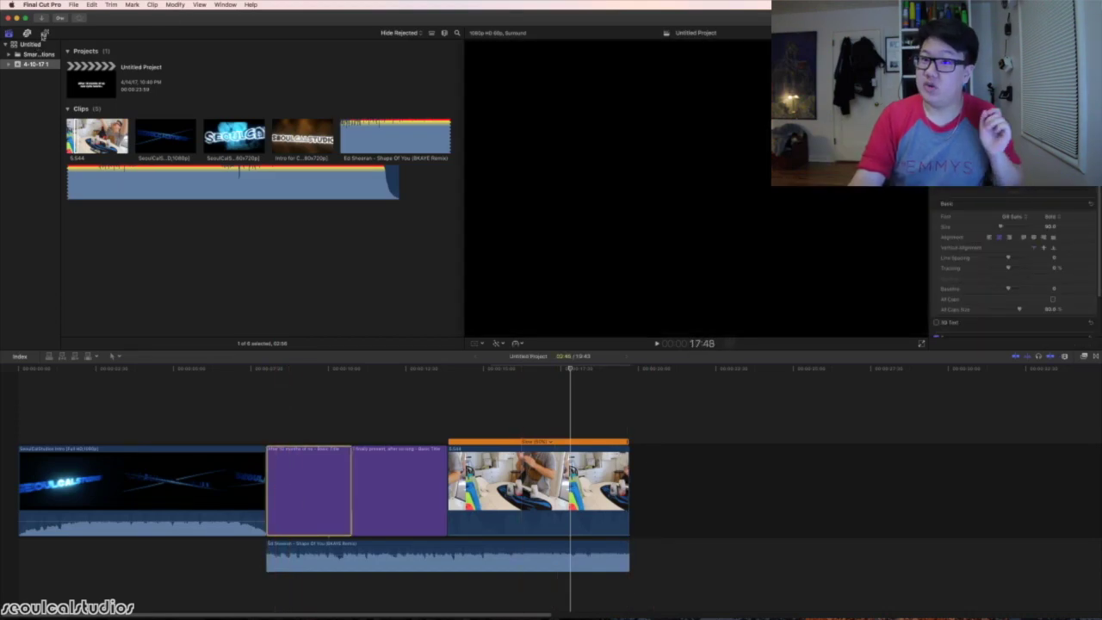
{"action": "key", "text": "alt+super+1"}
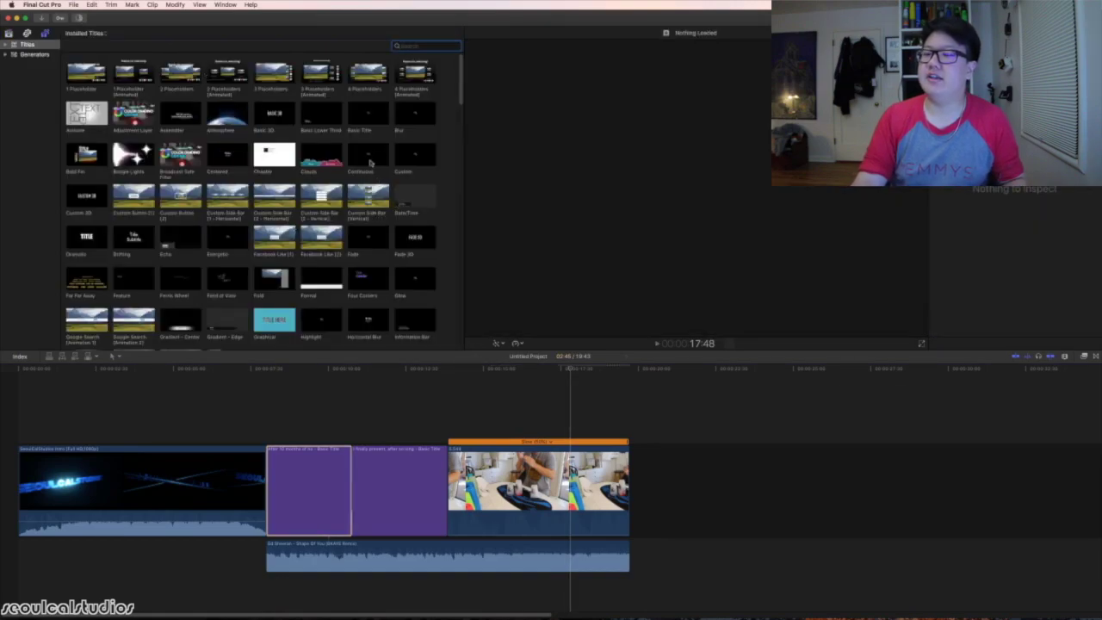
- Place a Continuous title reading 'Sport Stacking: New cycle record' over the 5.544 cup-stacking clip
{"action": "left_click_drag", "start_coordinate": [439, 372], "coordinate": [449, 431]}
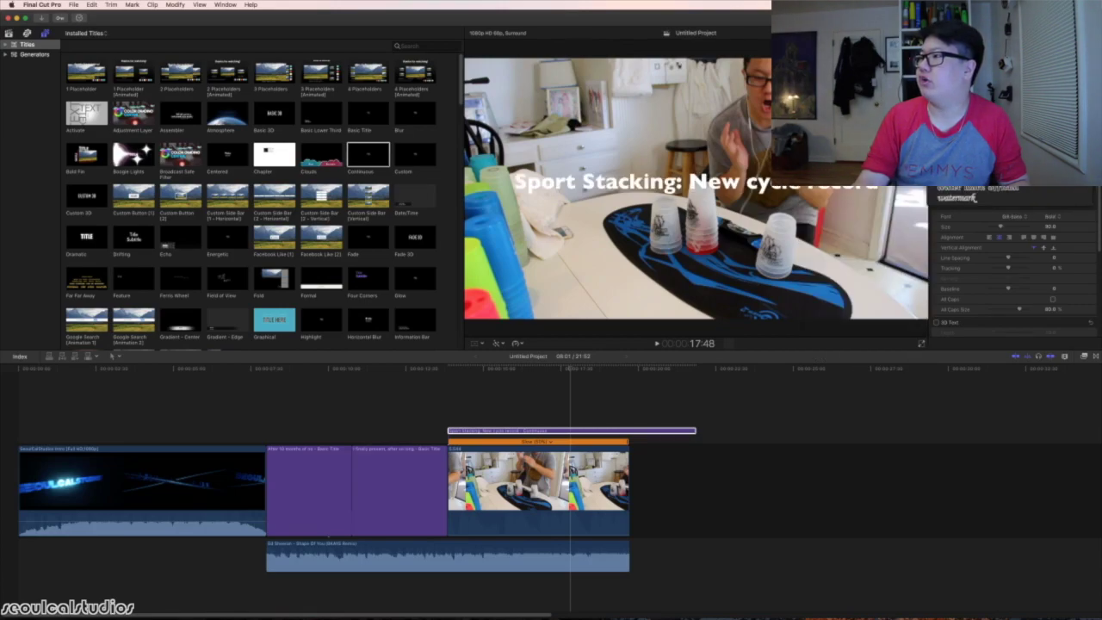
{"action": "scroll", "coordinate": [1021, 242], "scroll_direction": "down", "scroll_amount": 5}
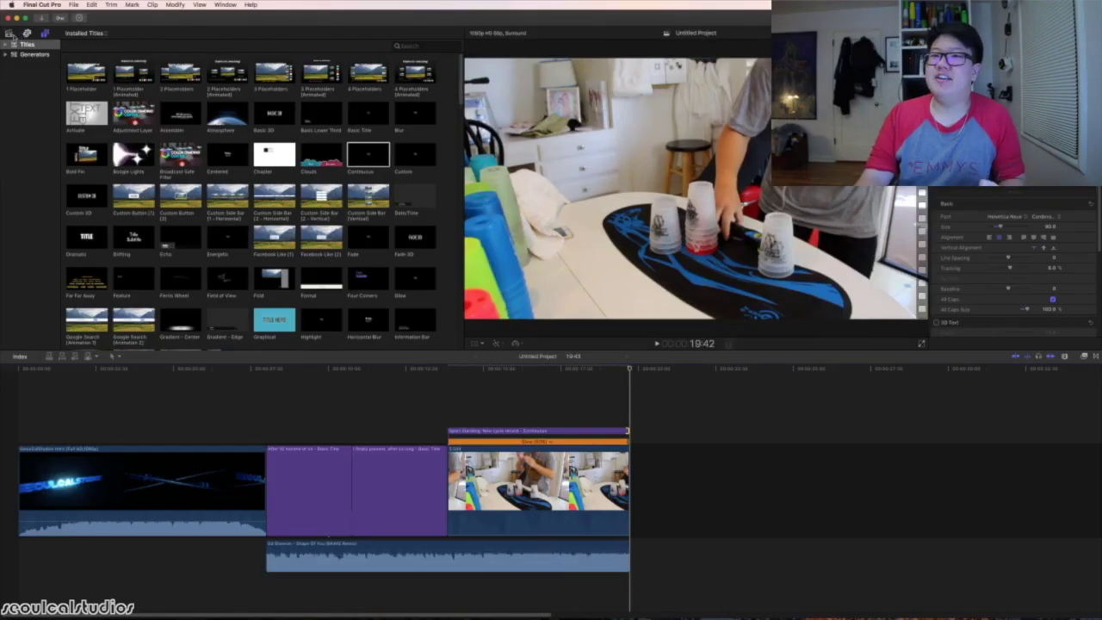
- Preview the 5.644 stacking clip in the library and append it to the end of the timeline
{"action": "left_click", "coordinate": [10, 33]}
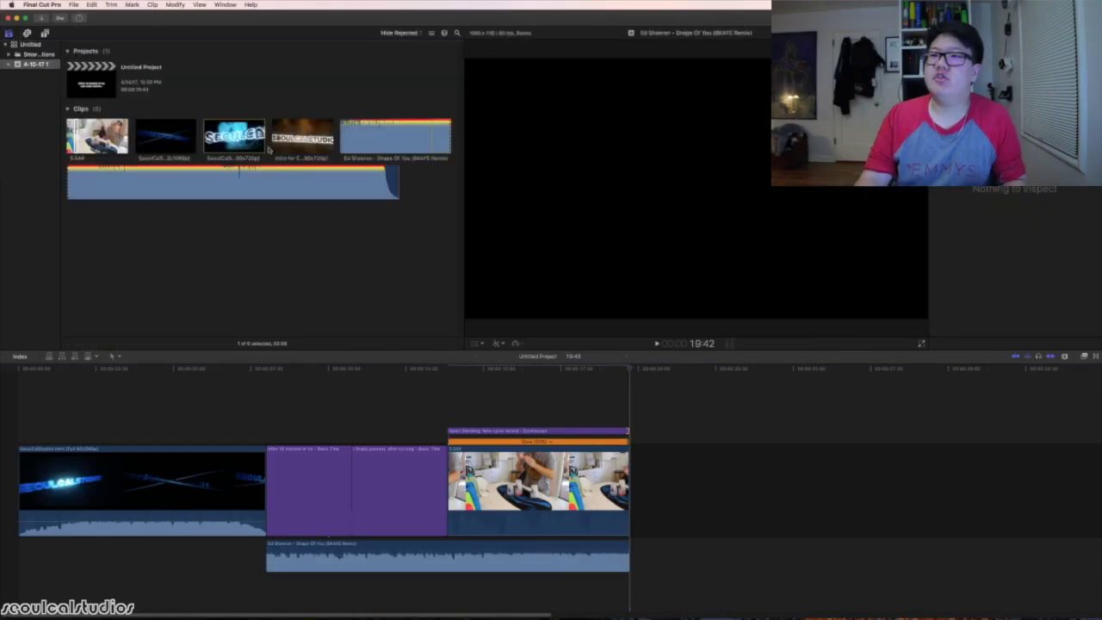
{"action": "left_click", "coordinate": [97, 136]}
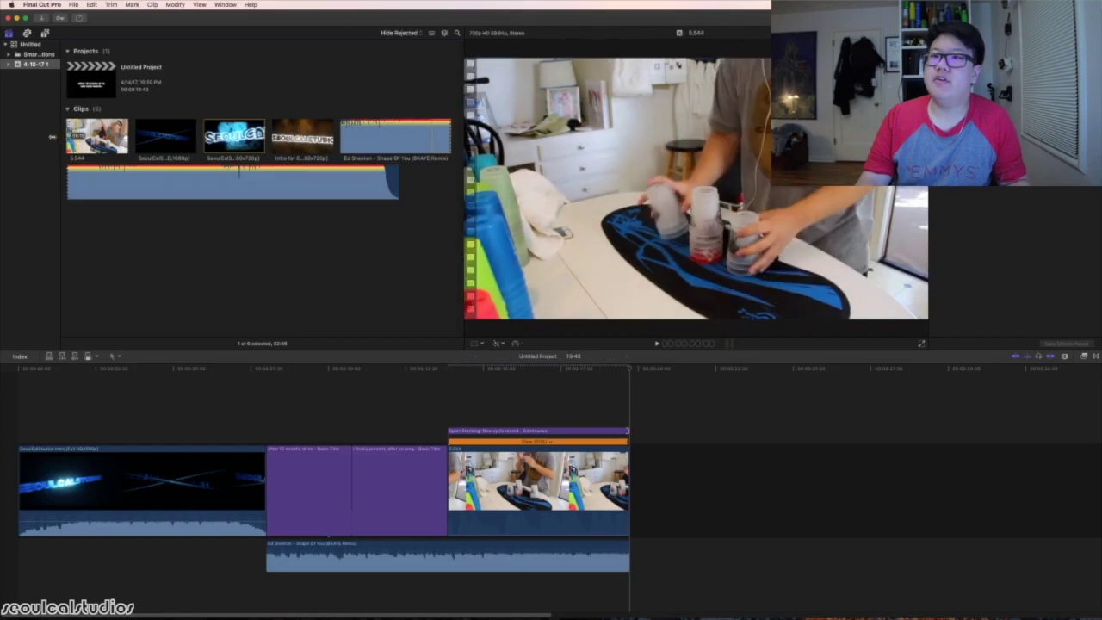
{"action": "key", "text": "space"}
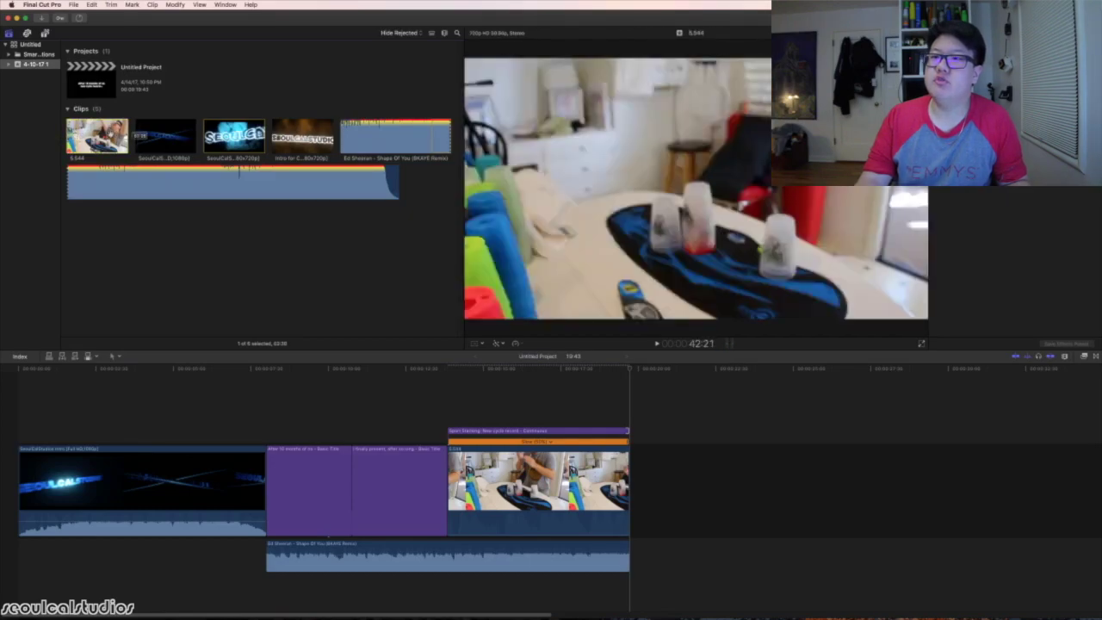
{"action": "key", "text": "e"}
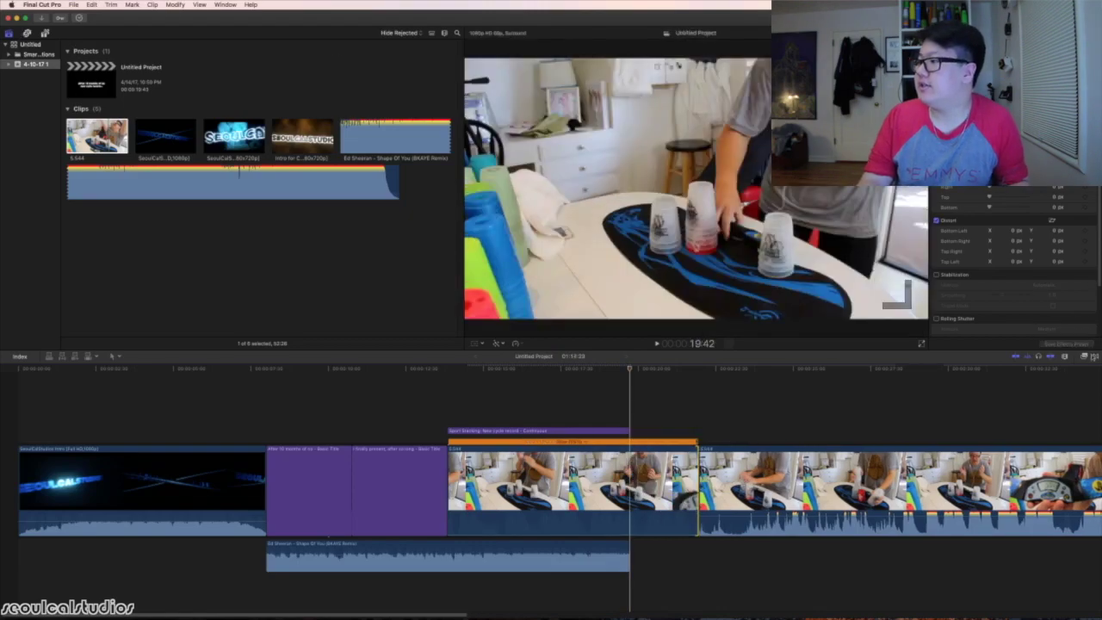
{"action": "key", "text": "ctrl+super+5"}
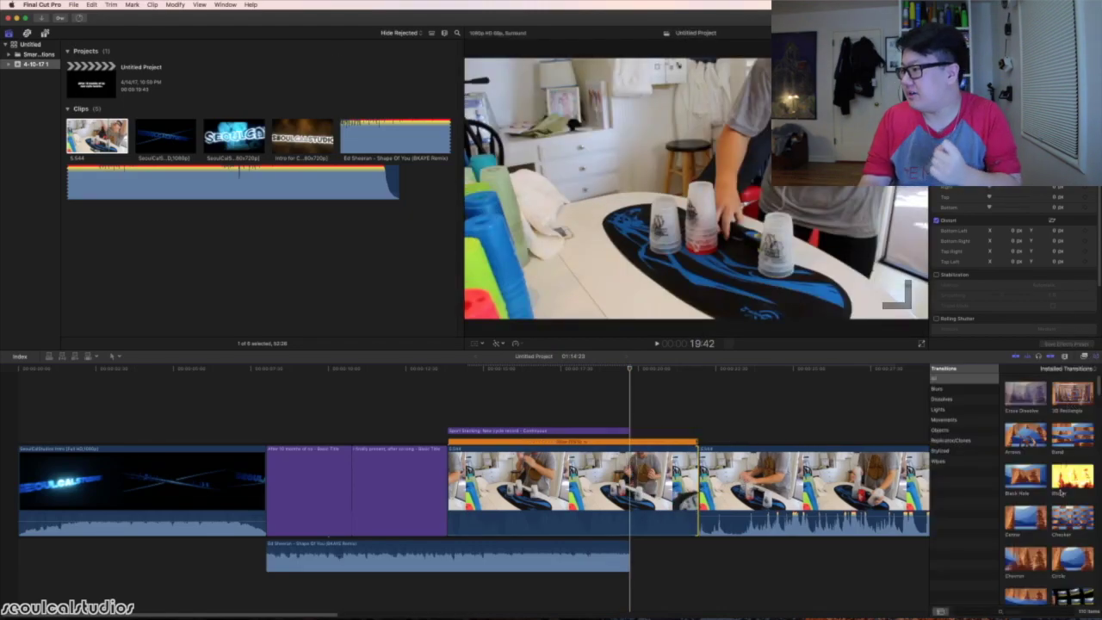
- Drag the Ed Sheeran music's end to the second stacking clip's start and play back to review
{"action": "scroll", "coordinate": [1061, 492], "scroll_direction": "down", "scroll_amount": 5}
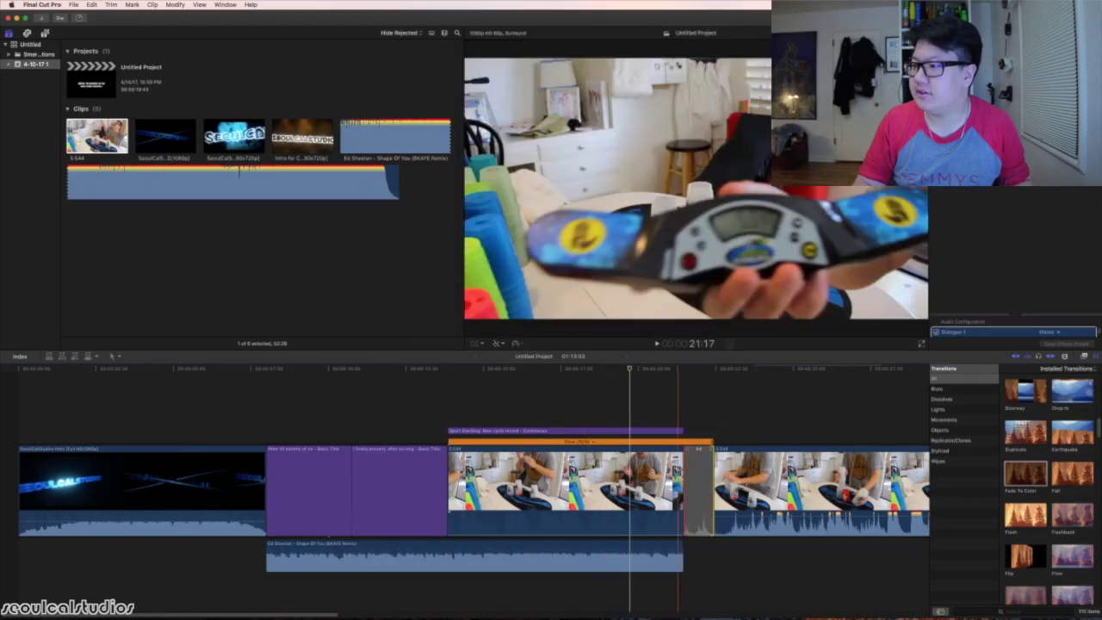
{"action": "left_click_drag", "start_coordinate": [683, 551], "coordinate": [705, 546]}
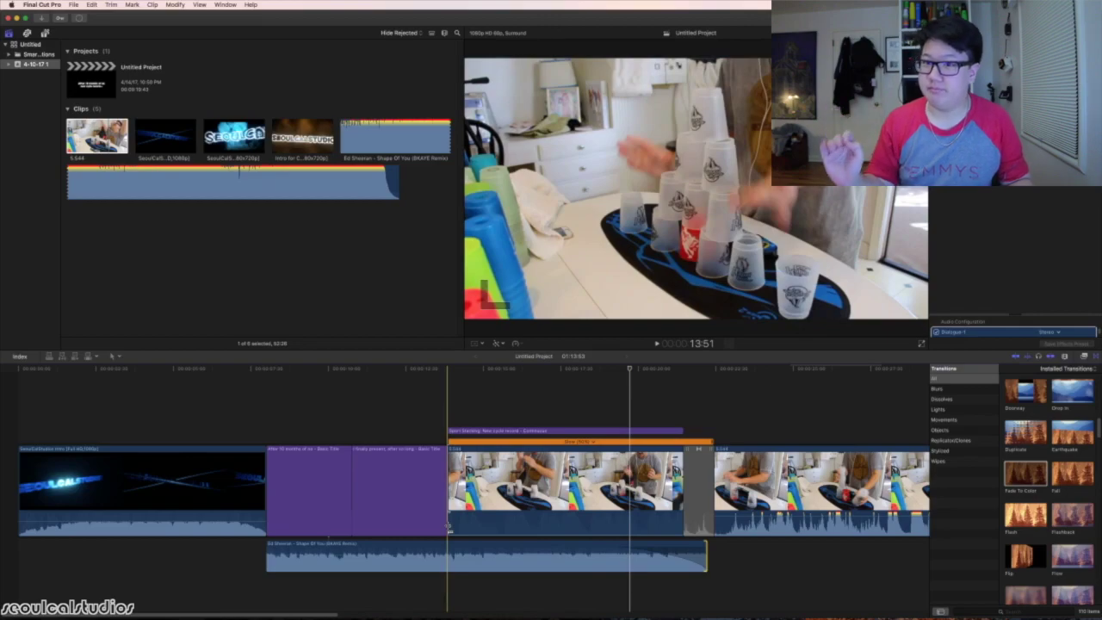
{"action": "key", "text": "space"}
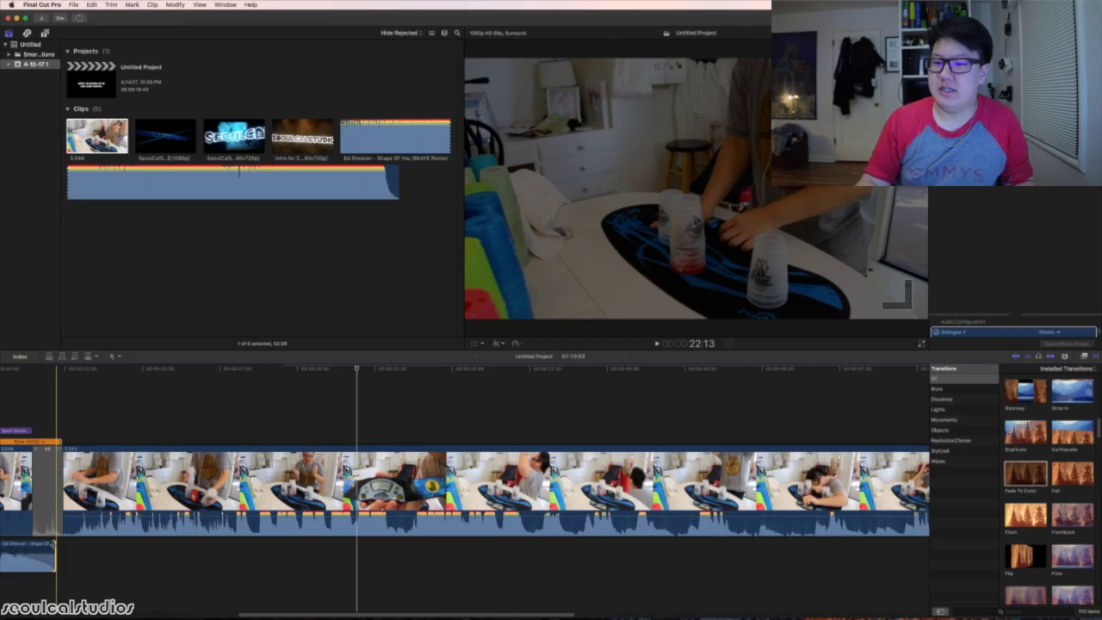
- Append the stacking clip again at the timeline's end and retime it to Slow 50%
{"action": "left_click", "coordinate": [53, 551]}
{"action": "left_click_drag", "start_coordinate": [340, 617], "coordinate": [738, 605]}
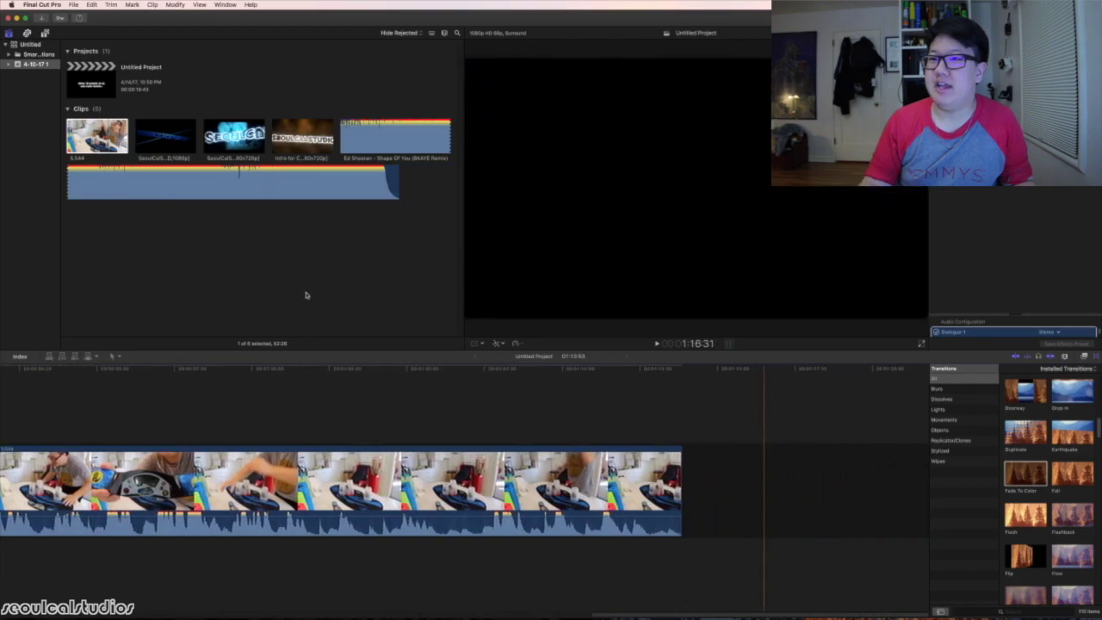
{"action": "key", "text": "e"}
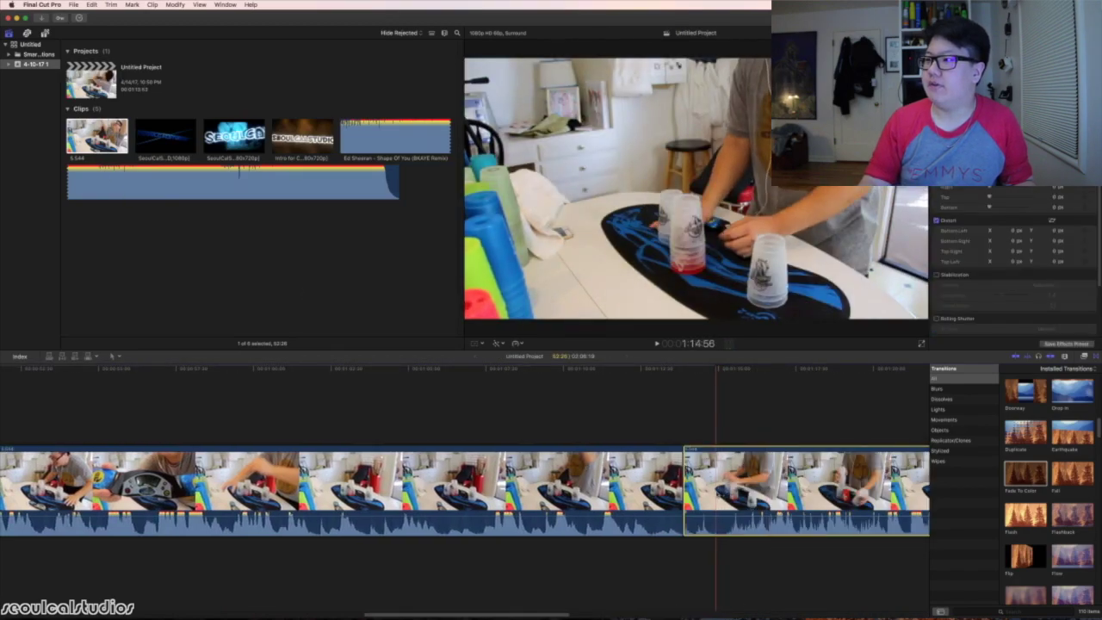
{"action": "left_click", "coordinate": [684, 482]}
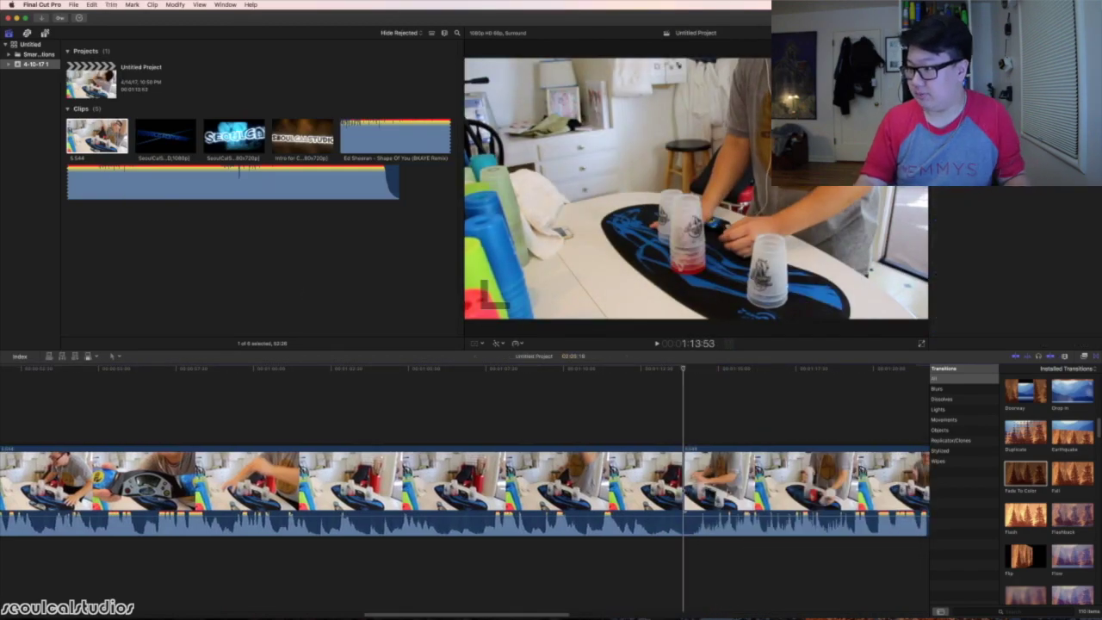
{"action": "left_click", "coordinate": [514, 342]}
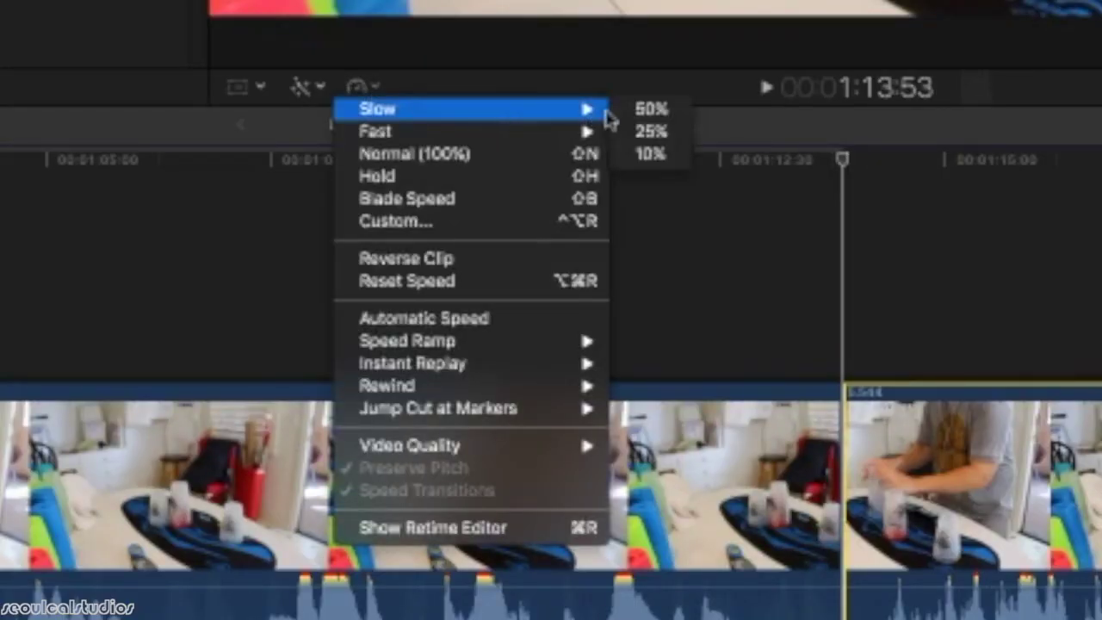
{"action": "left_click", "coordinate": [651, 109]}
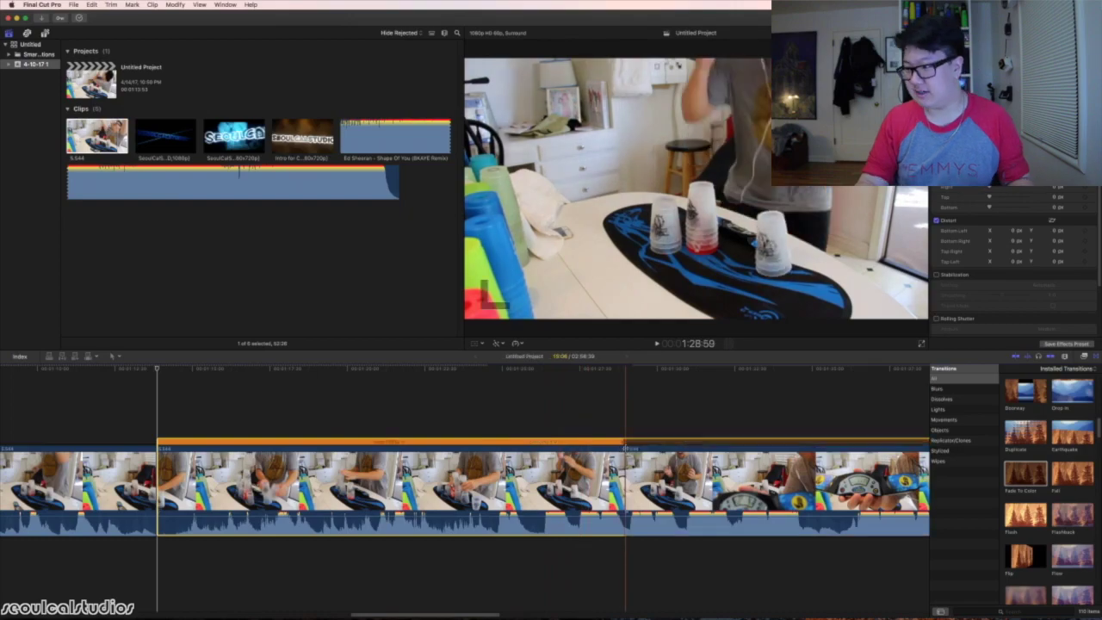
{"action": "left_click", "coordinate": [400, 585]}
{"action": "scroll", "coordinate": [399, 603], "scroll_direction": "left", "scroll_amount": 10}
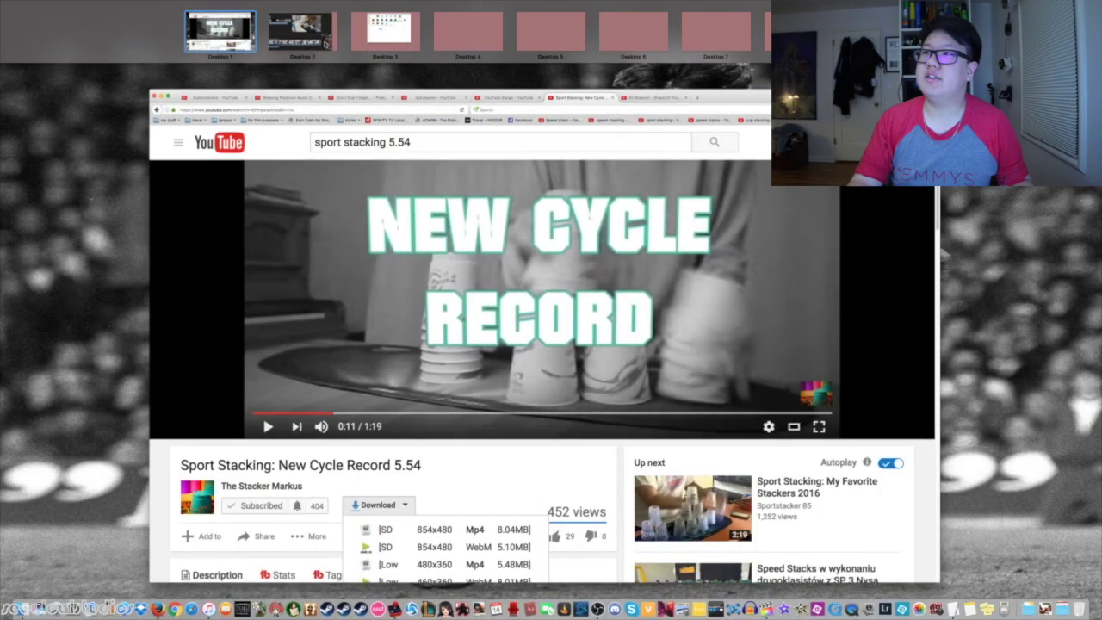
- Back in Final Cut Pro, move the Ed Sheeran music under the slow-motion replay, then undo the last edit
{"action": "left_click", "coordinate": [302, 32]}
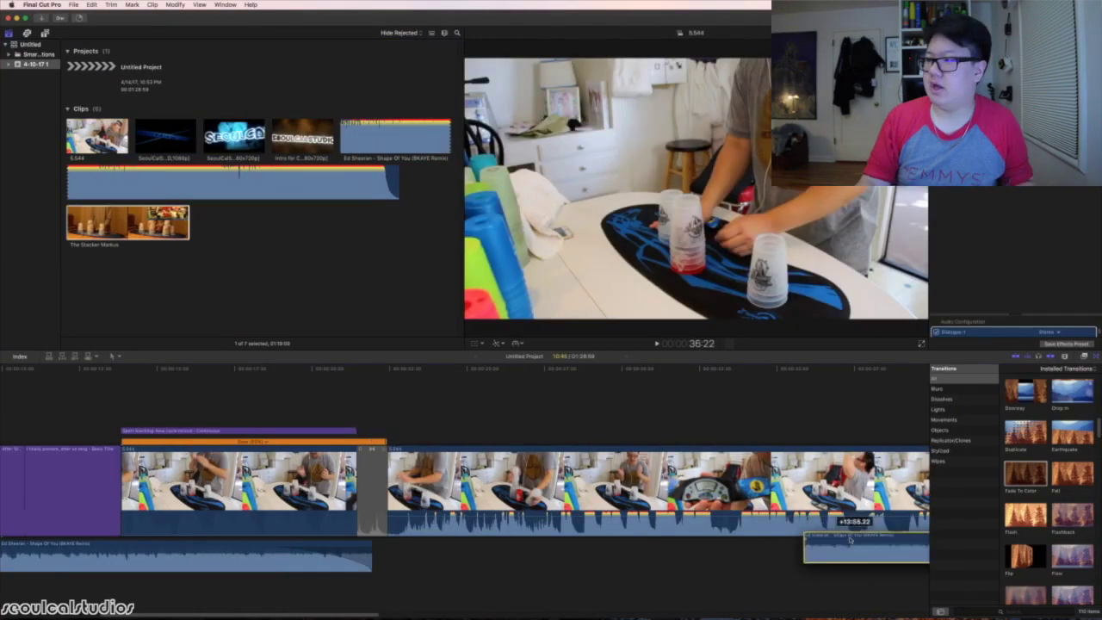
{"action": "left_click_drag", "start_coordinate": [806, 544], "coordinate": [786, 574]}
{"action": "scroll", "coordinate": [758, 586], "scroll_direction": "right", "scroll_amount": 10}
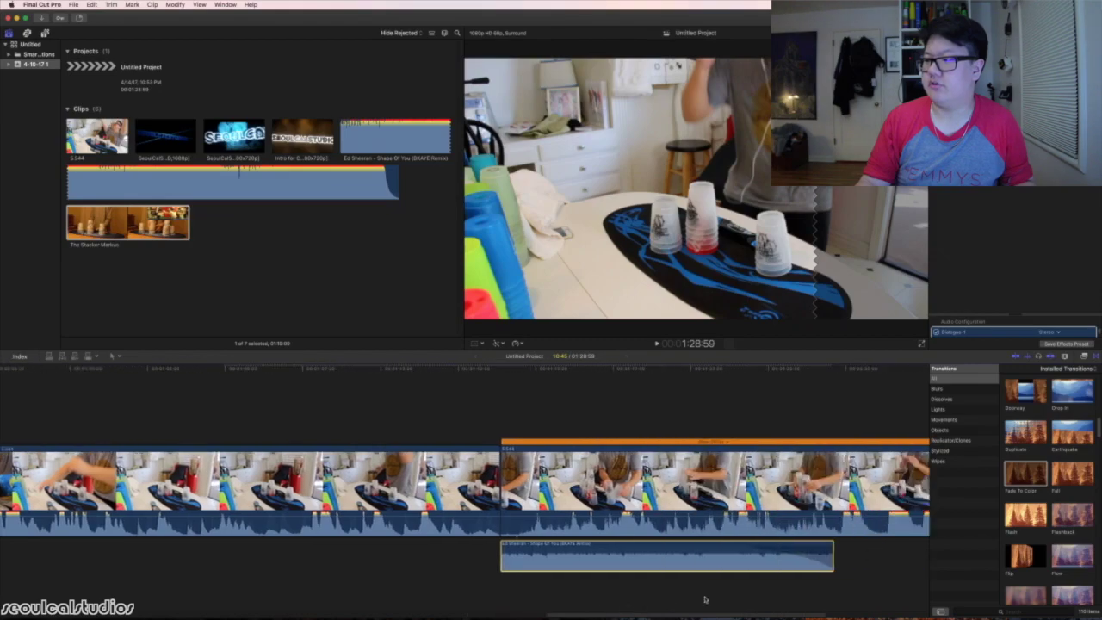
{"action": "key", "text": "super+z"}
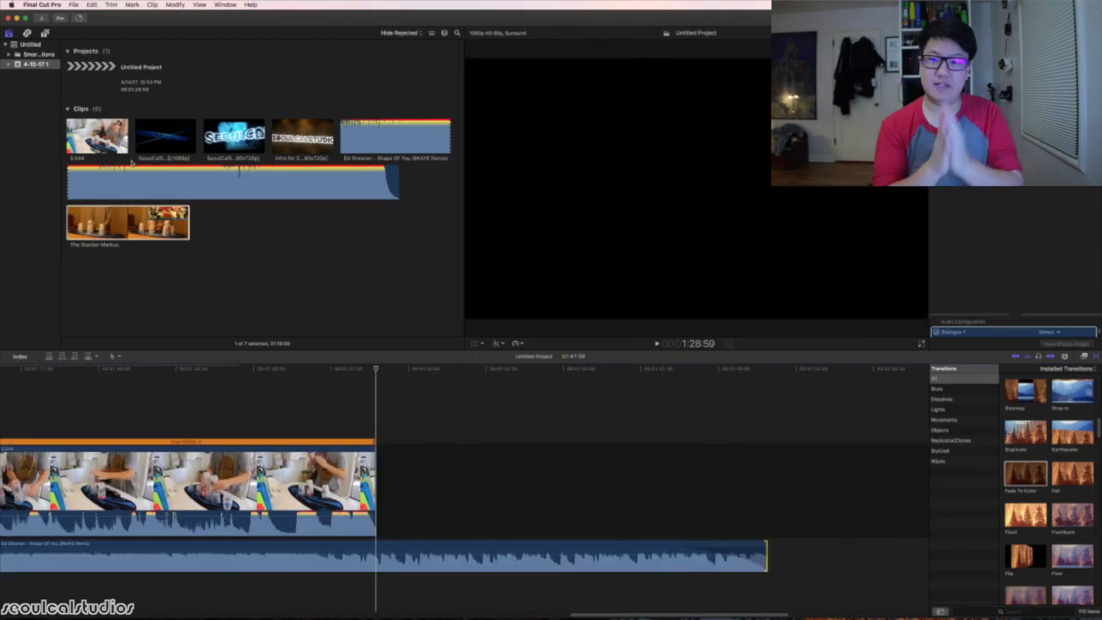